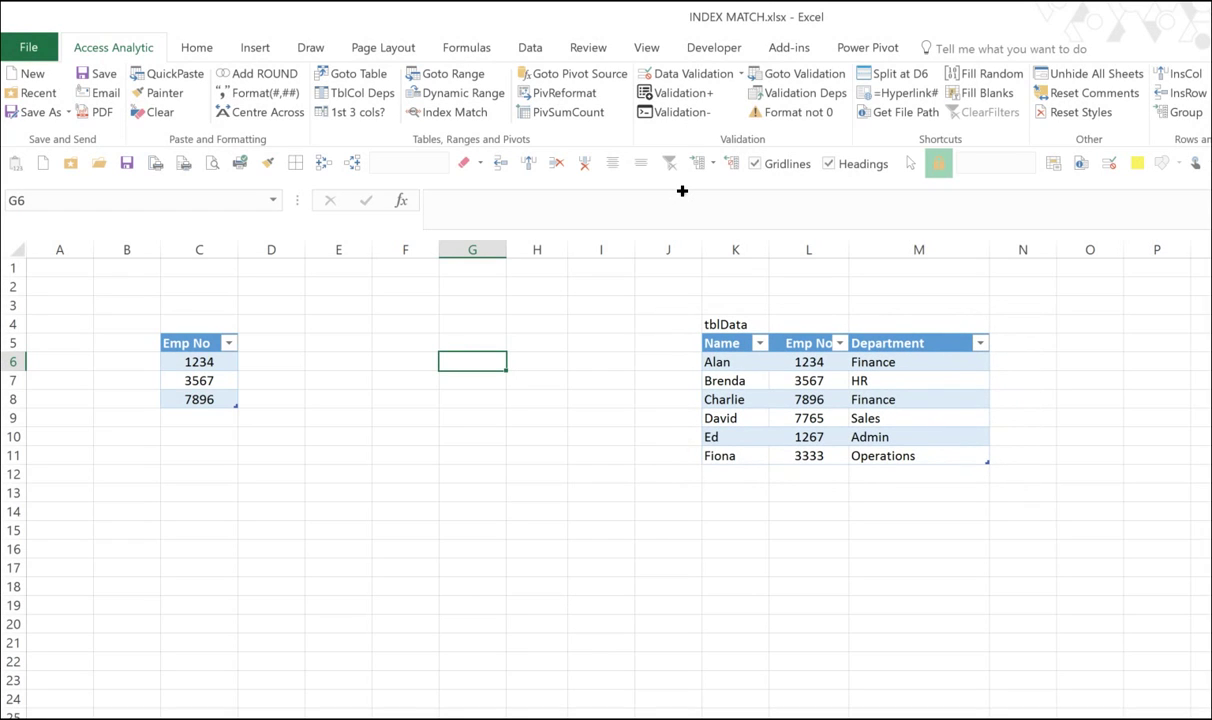
# Step: Examine the Department values and the neighbouring Emp No values in the tblData table
pyautogui.moveTo(918, 362); pyautogui.dragTo(918, 456)
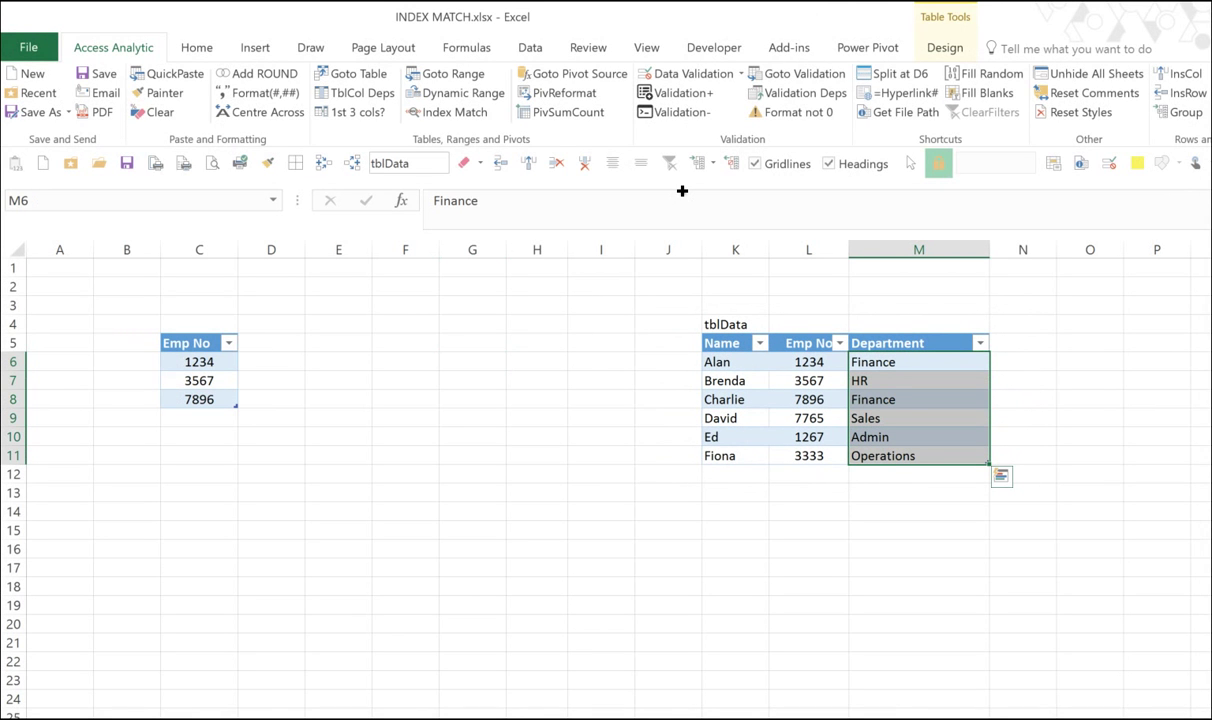
pyautogui.press('Left')
pyautogui.hotkey('shift', 'Down')
pyautogui.hotkey('shift', 'Down')
pyautogui.hotkey('shift', 'Down')
pyautogui.hotkey('shift', 'Down')
pyautogui.hotkey('shift', 'Down')
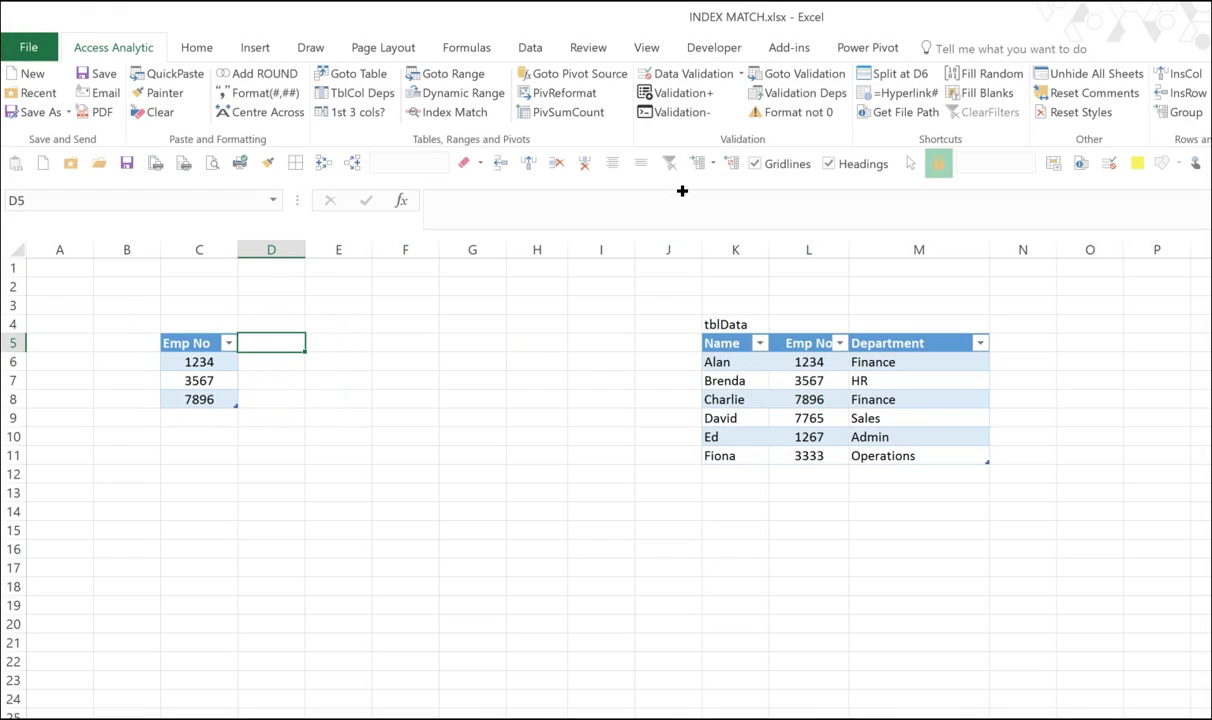
# Step: Add a Department column to the Emp No table with its header in D5, and widen column D to fit the header
pyautogui.write('Department')
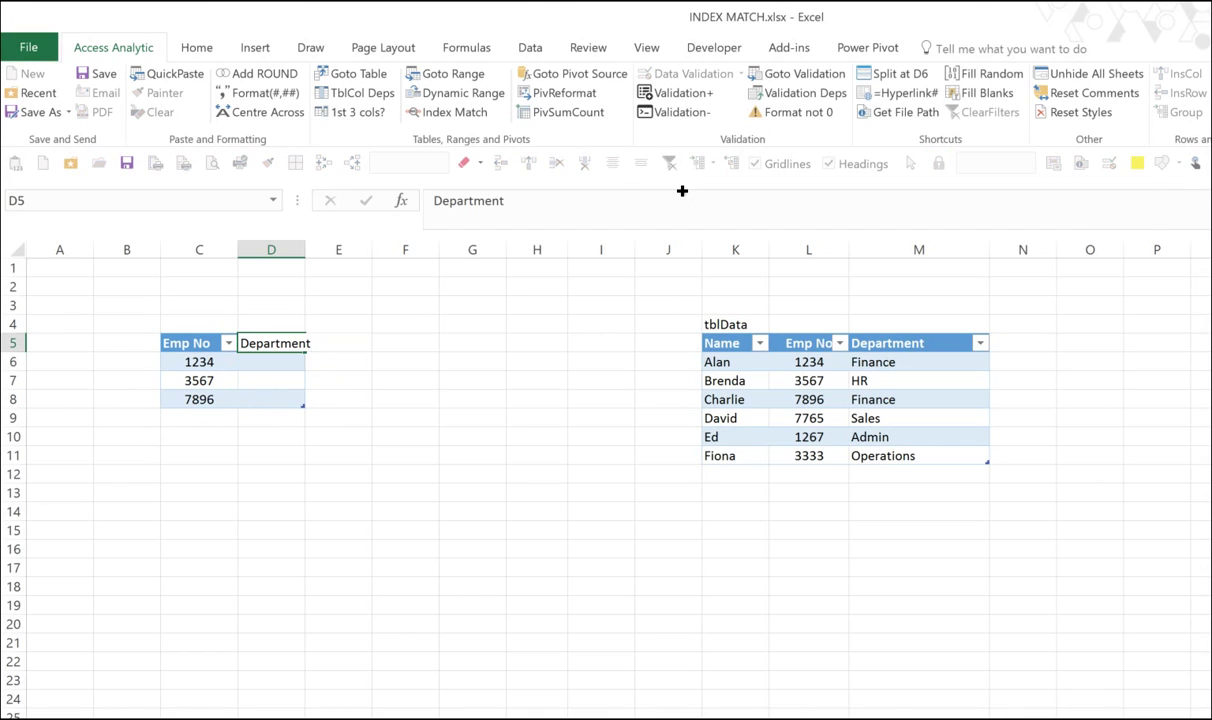
pyautogui.press('Return')
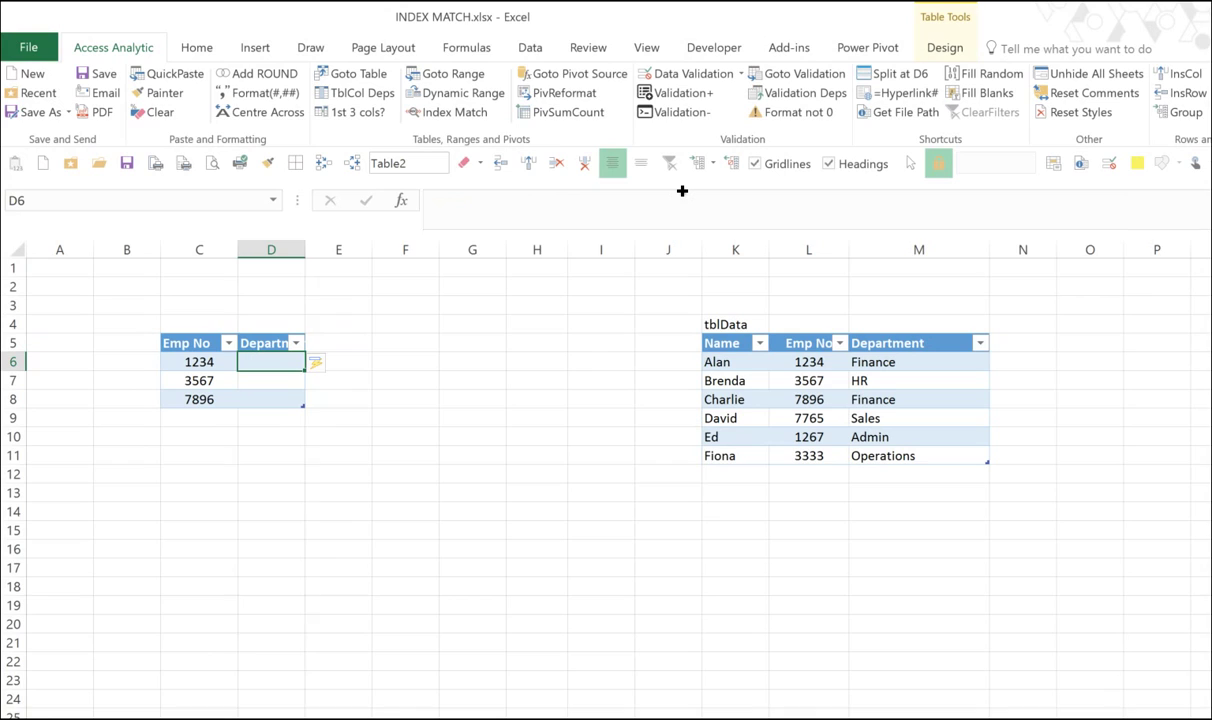
pyautogui.moveTo(305, 249); pyautogui.dragTo(342, 249)
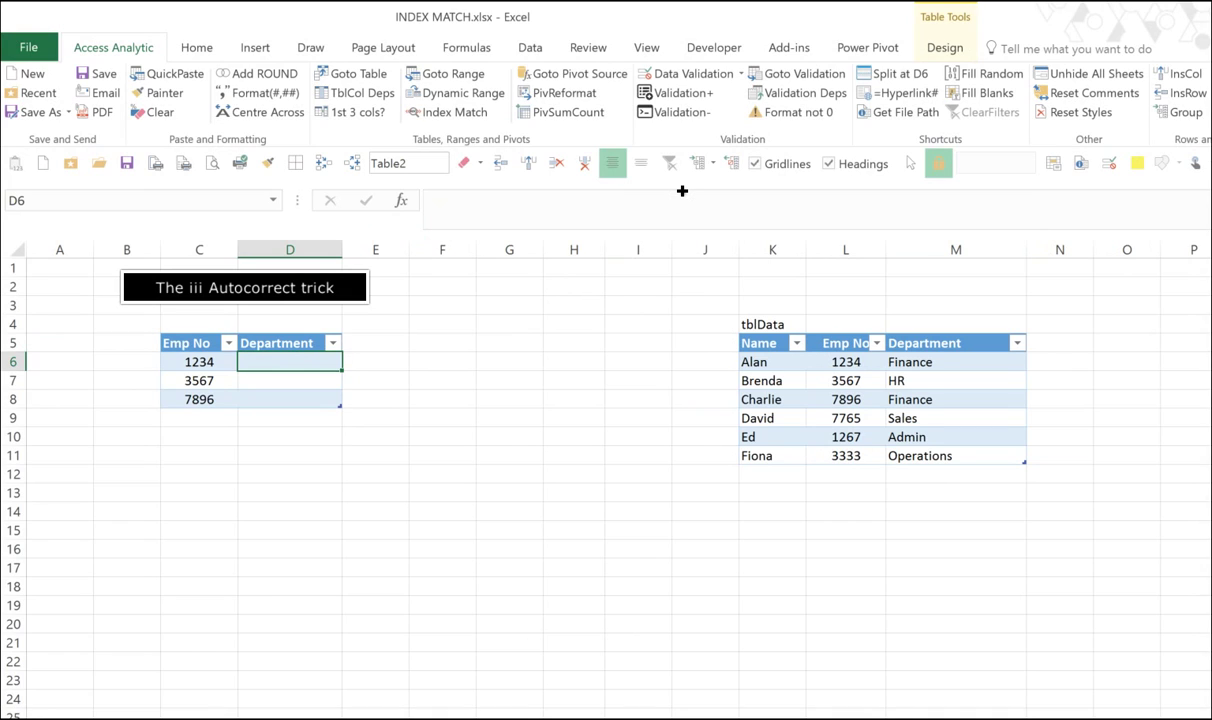
# Step: Expand the iii AutoCorrect entry in D6 to fill the Department column with the INDEX MATCH template formula
pyautogui.write('i')
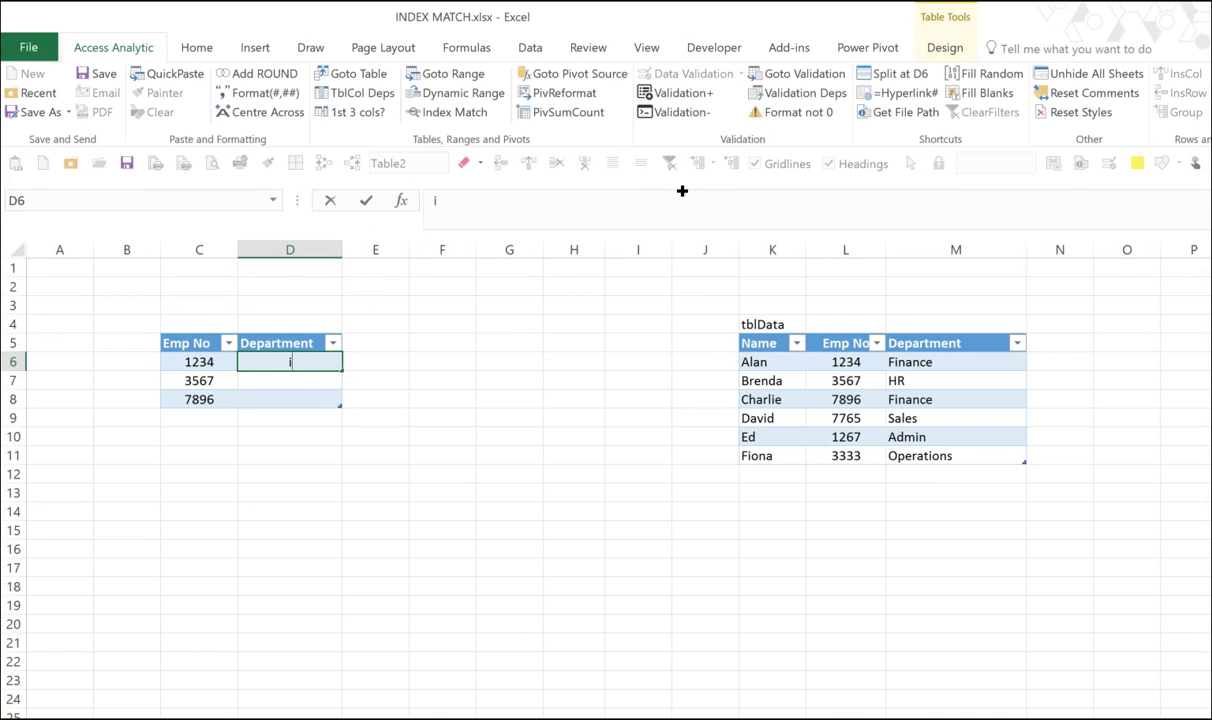
pyautogui.write('ii')
pyautogui.press('Return')
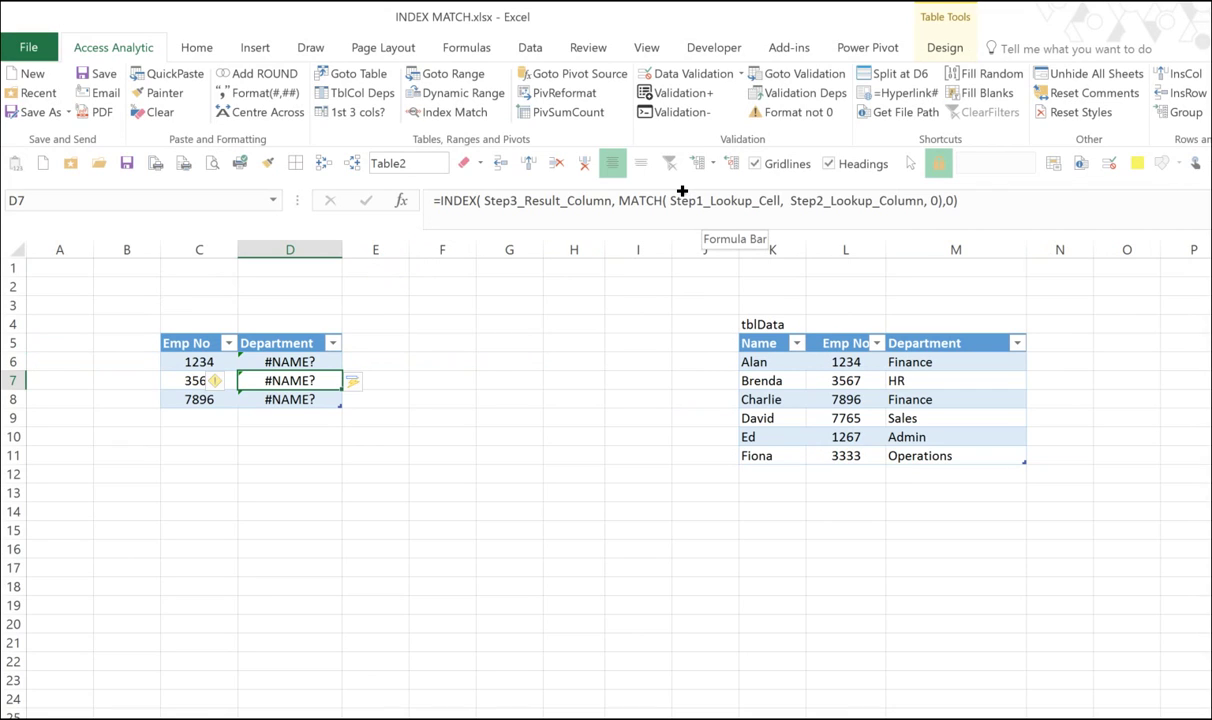
# Step: Examine the Step1_Lookup_Cell, Step2_Lookup_Column and Step3_Result_Column placeholders in the D7 template formula
pyautogui.doubleClick(682, 199)
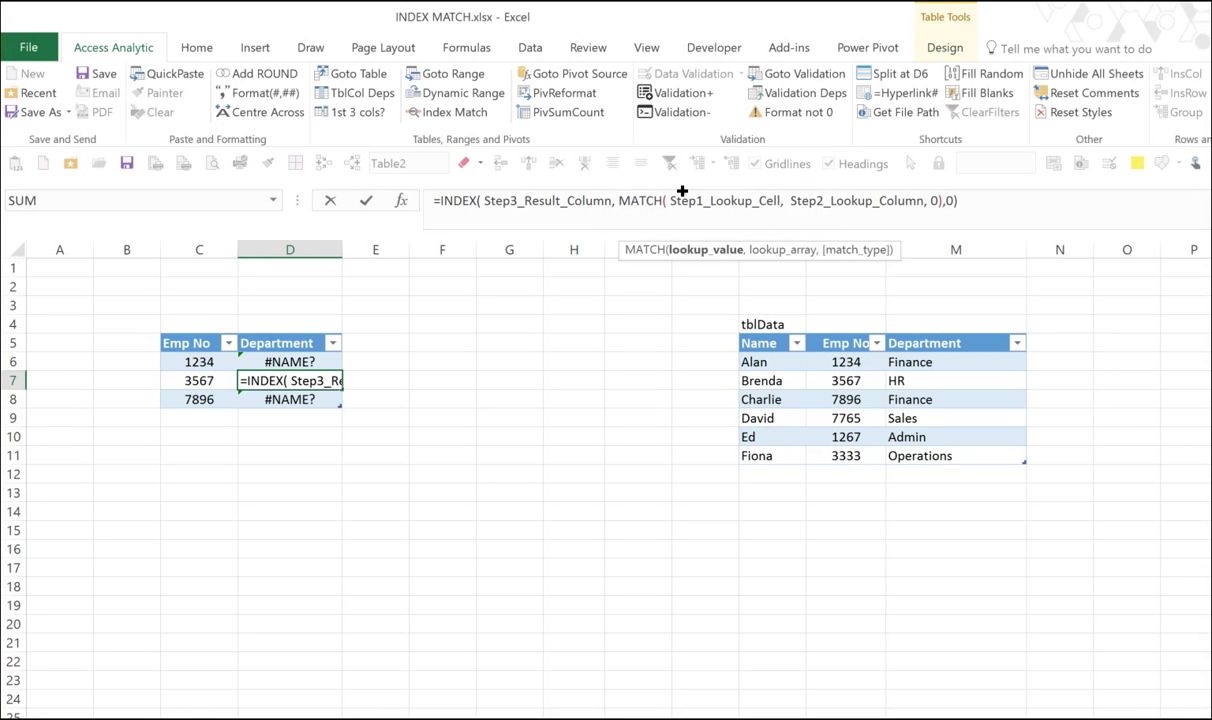
pyautogui.hotkey('ctrl', 'Right')
pyautogui.hotkey('ctrl', 'shift', 'Right')
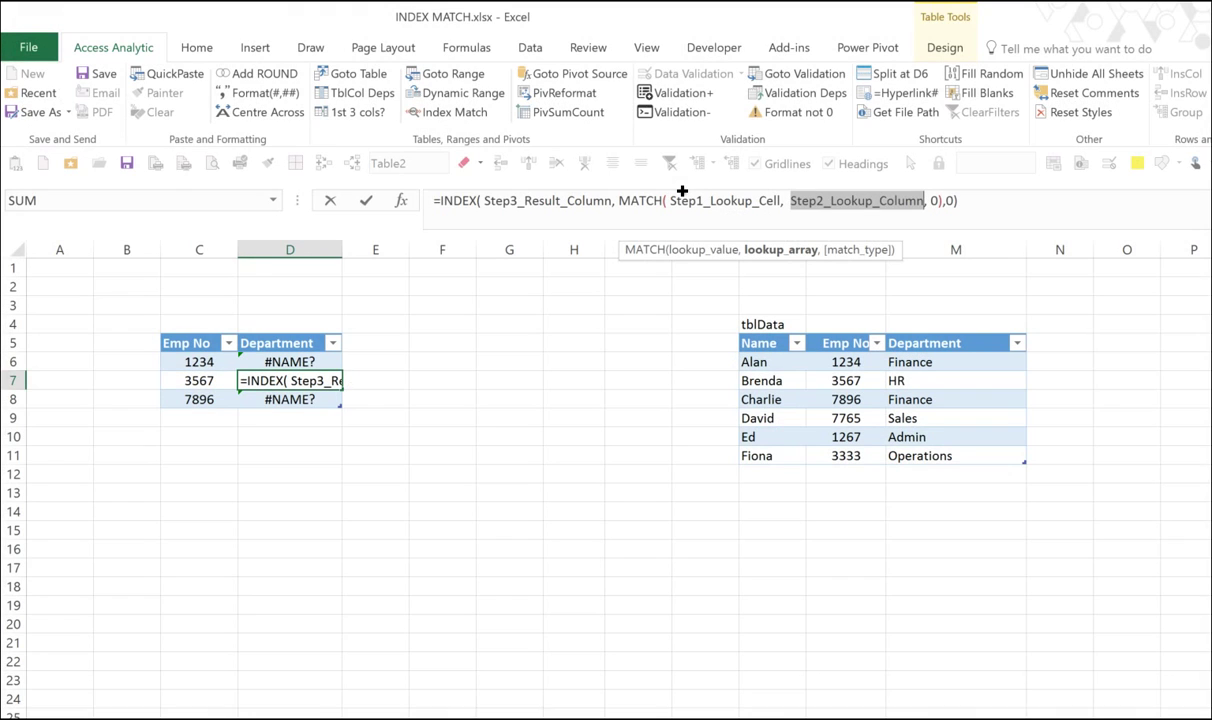
pyautogui.hotkey('ctrl', 'Left')
pyautogui.hotkey('ctrl', 'Left')
pyautogui.hotkey('ctrl', 'Left')
pyautogui.hotkey('ctrl', 'Left')
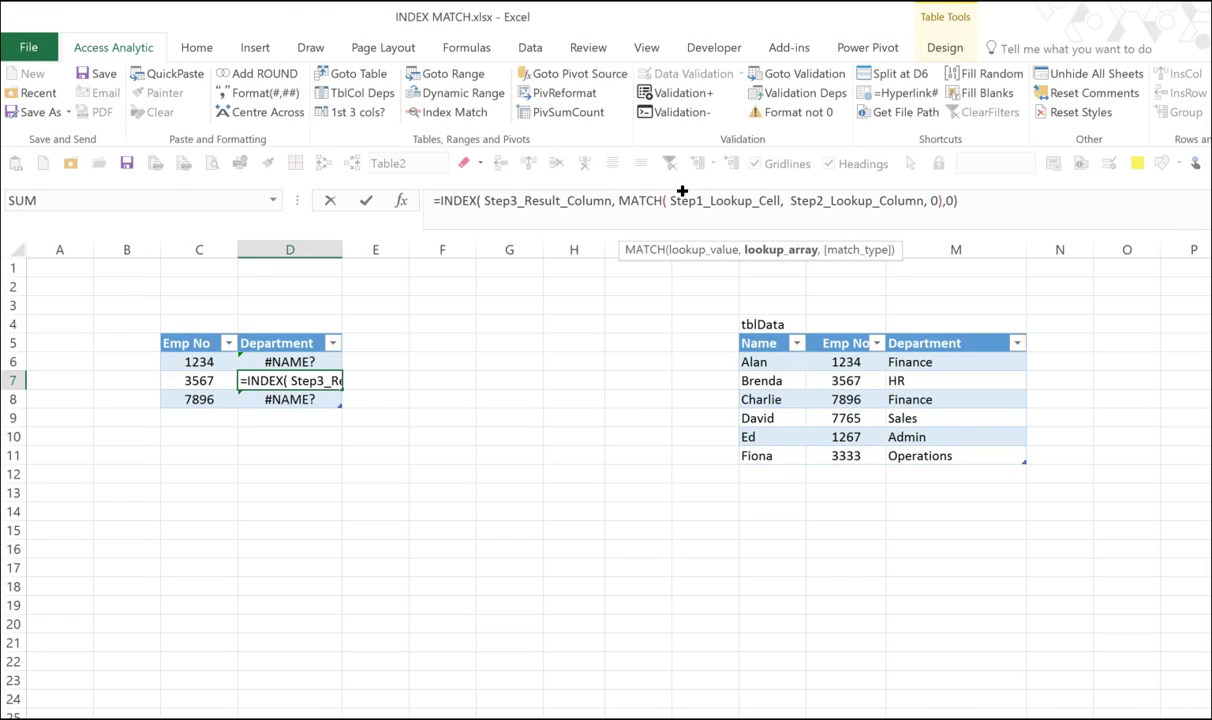
pyautogui.hotkey('ctrl', 'shift', 'Right')
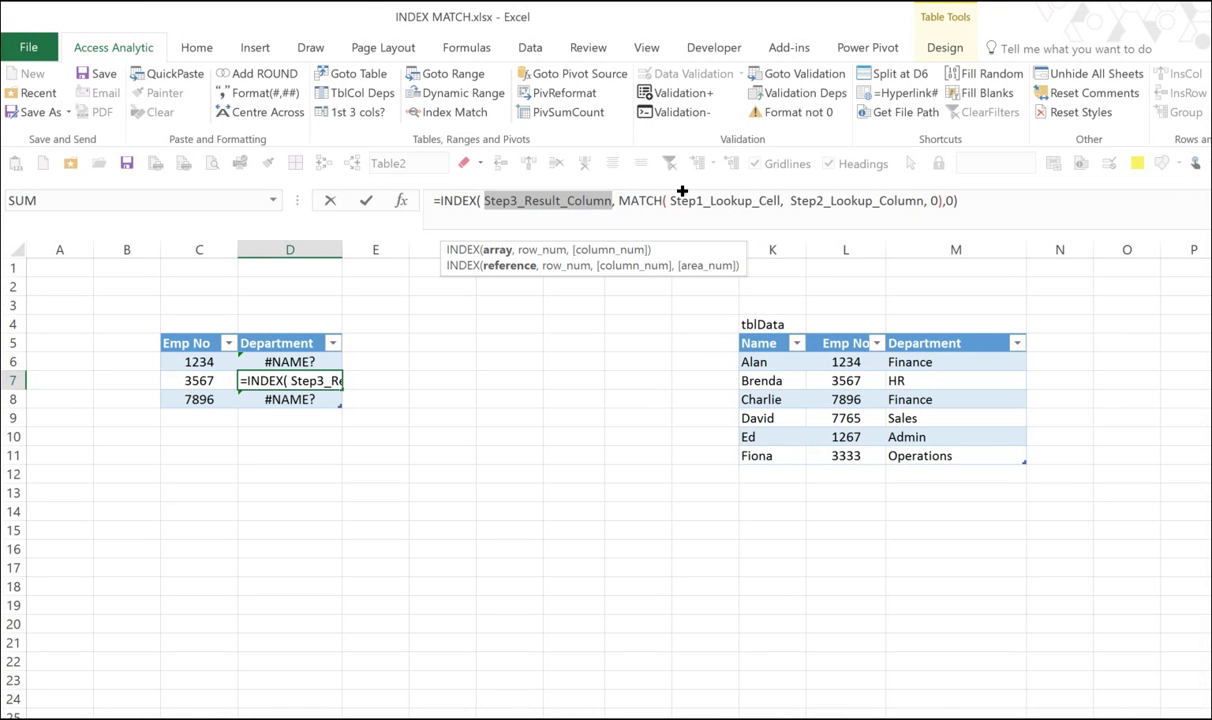
# Step: In the D7 formula, replace Step1_Lookup_Cell with [@[Emp No]] from C7 and Step2_Lookup_Column with tblData[Emp No]
pyautogui.doubleClick(682, 190)
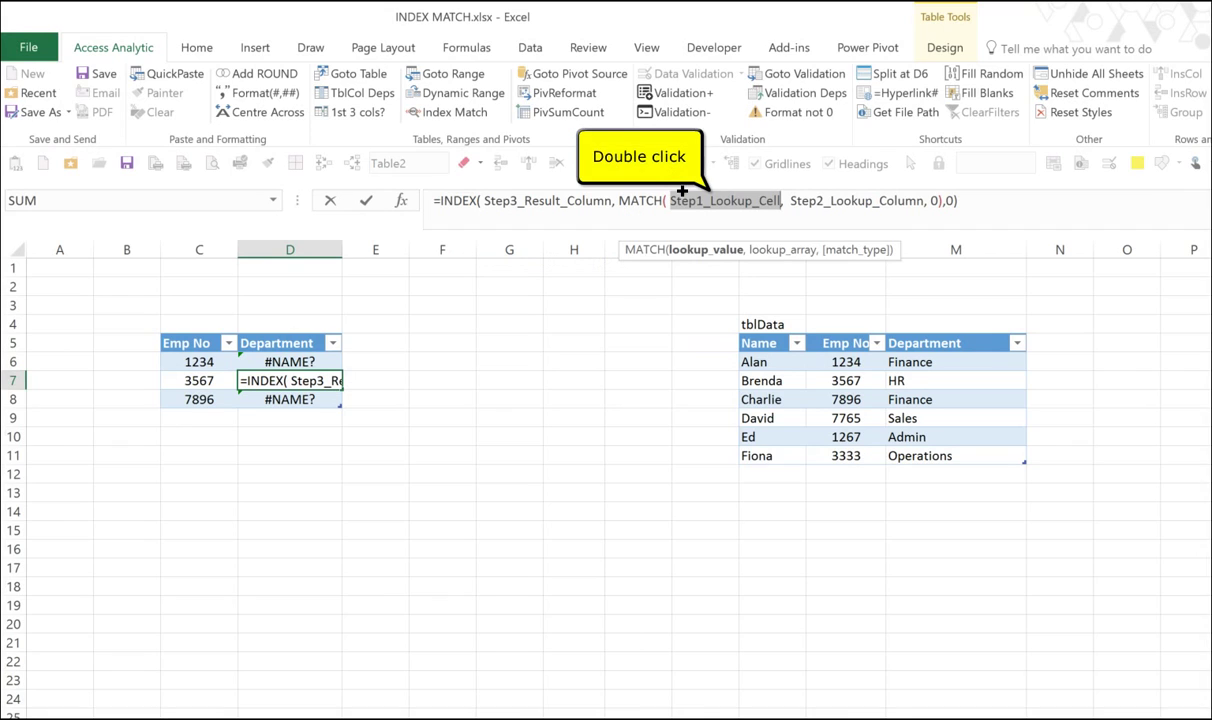
pyautogui.click(219, 372)
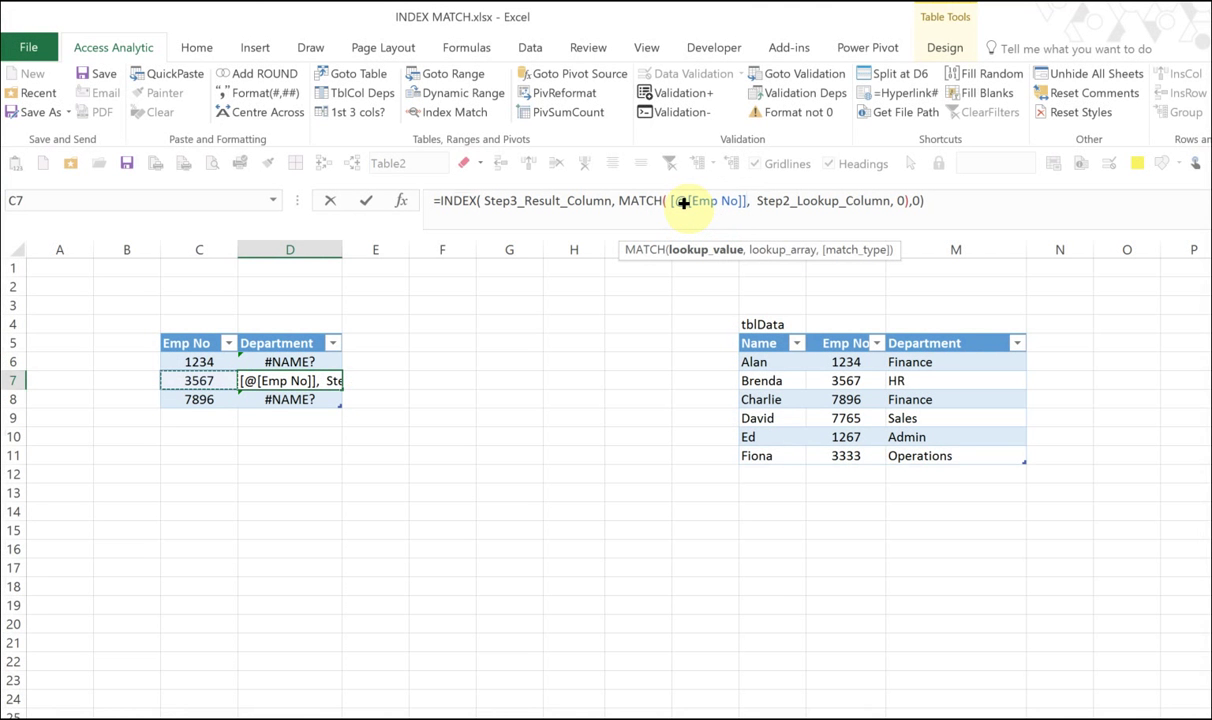
pyautogui.doubleClick(815, 200)
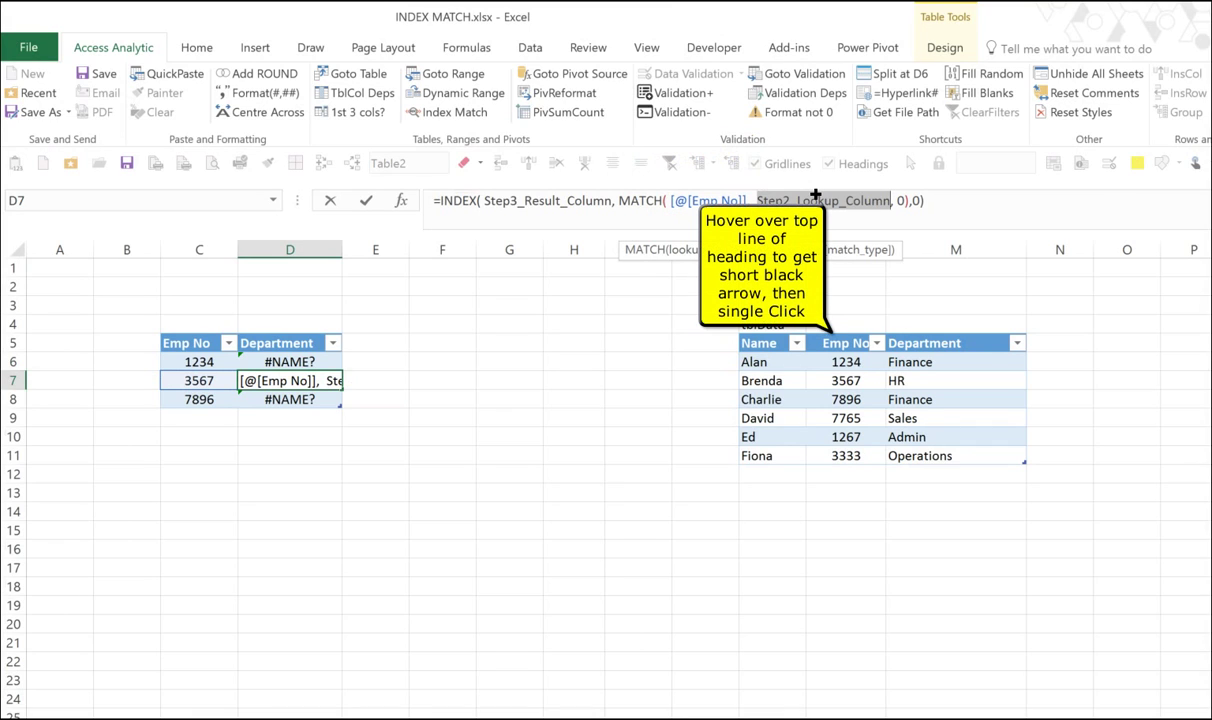
pyautogui.click(834, 334)
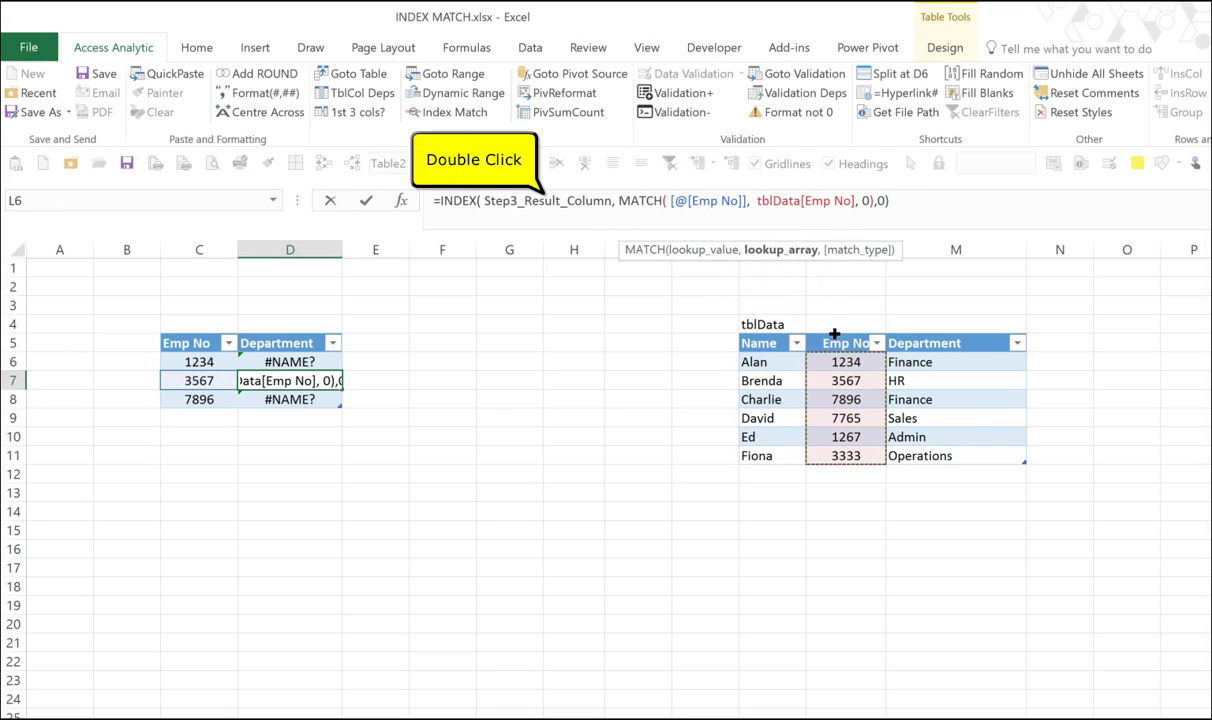
# Step: Replace Step3_Result_Column in the D7 formula with tblData[Department] and commit the formula
pyautogui.doubleClick(543, 200)
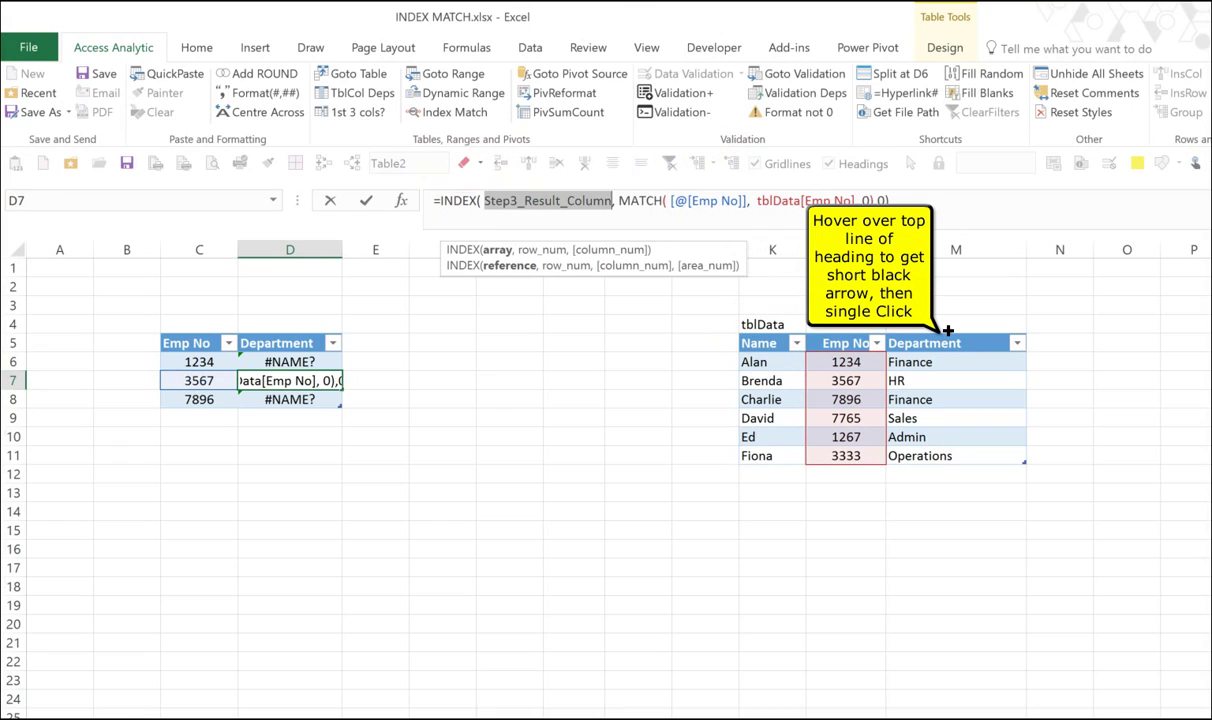
pyautogui.click(947, 330)
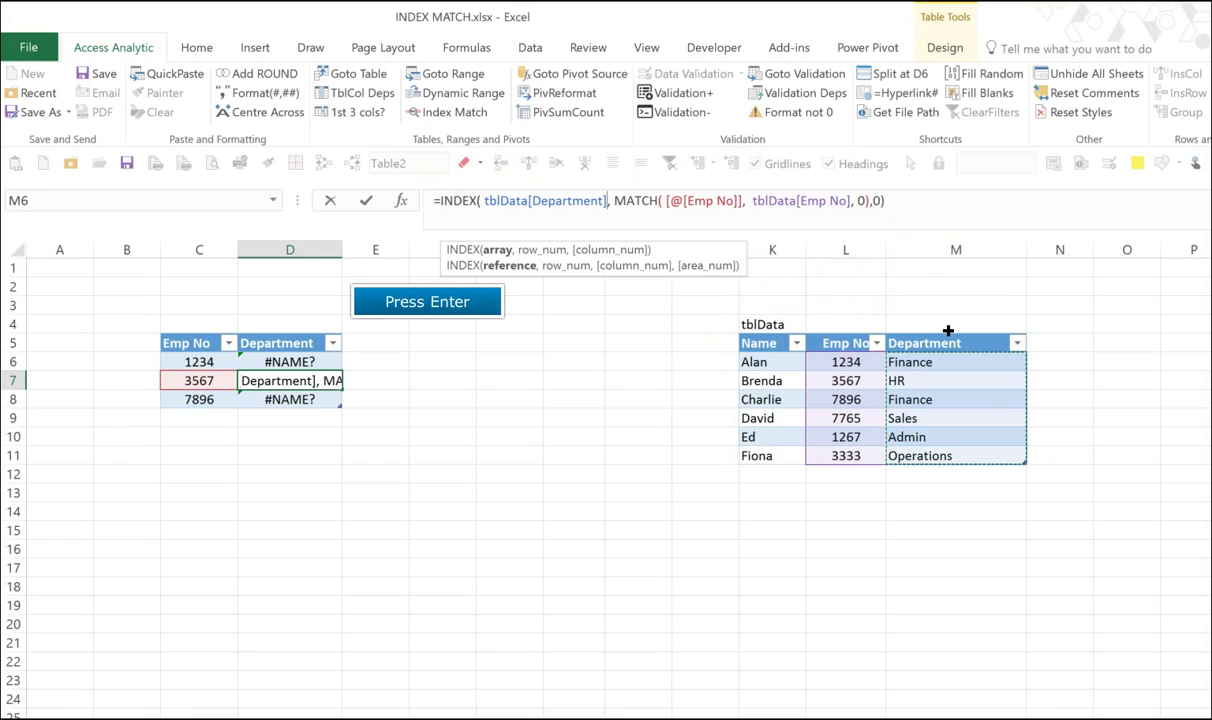
pyautogui.press('Return')
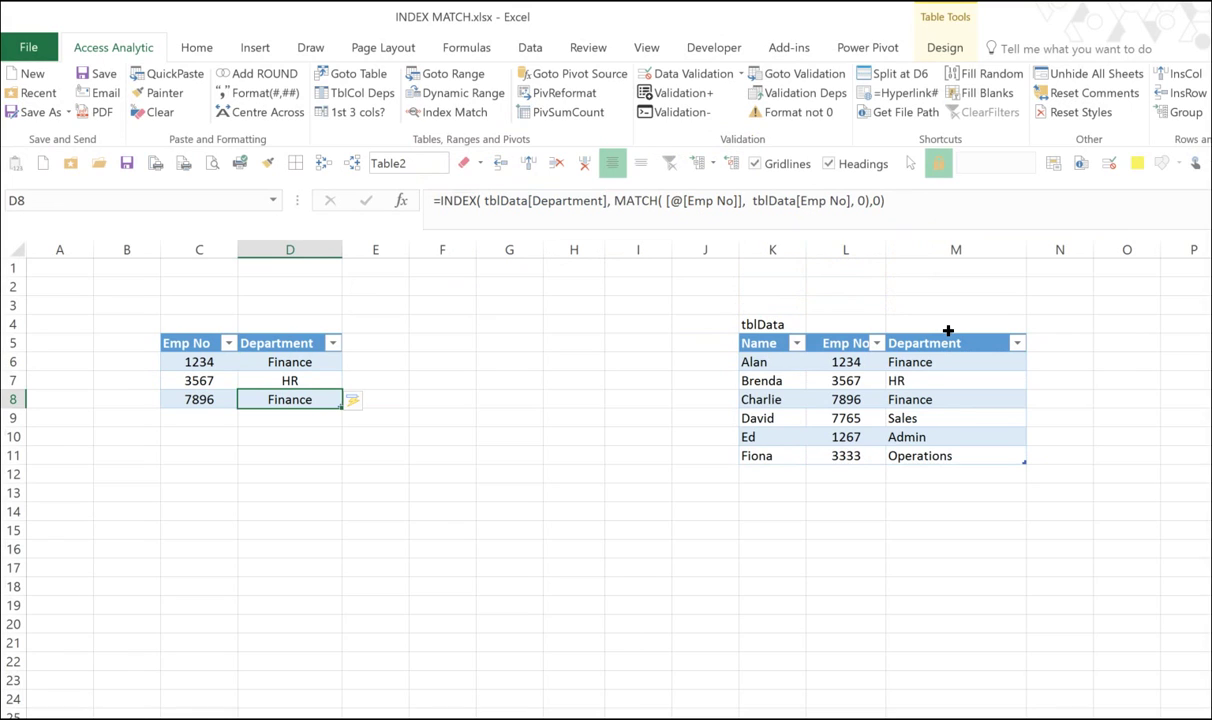
# Step: Add a Name column to the Emp No table with its header in E5
pyautogui.press('Up')
pyautogui.press('Up')
pyautogui.press('Up')
pyautogui.press('Right')
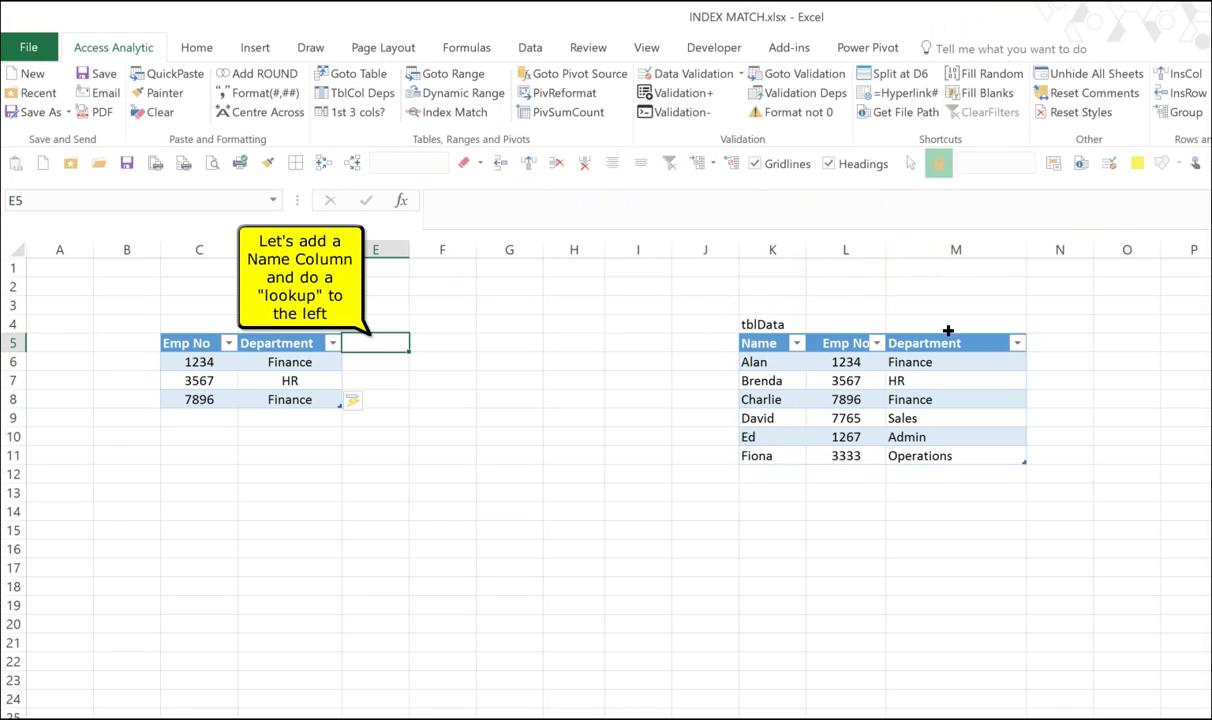
pyautogui.write('Namne')
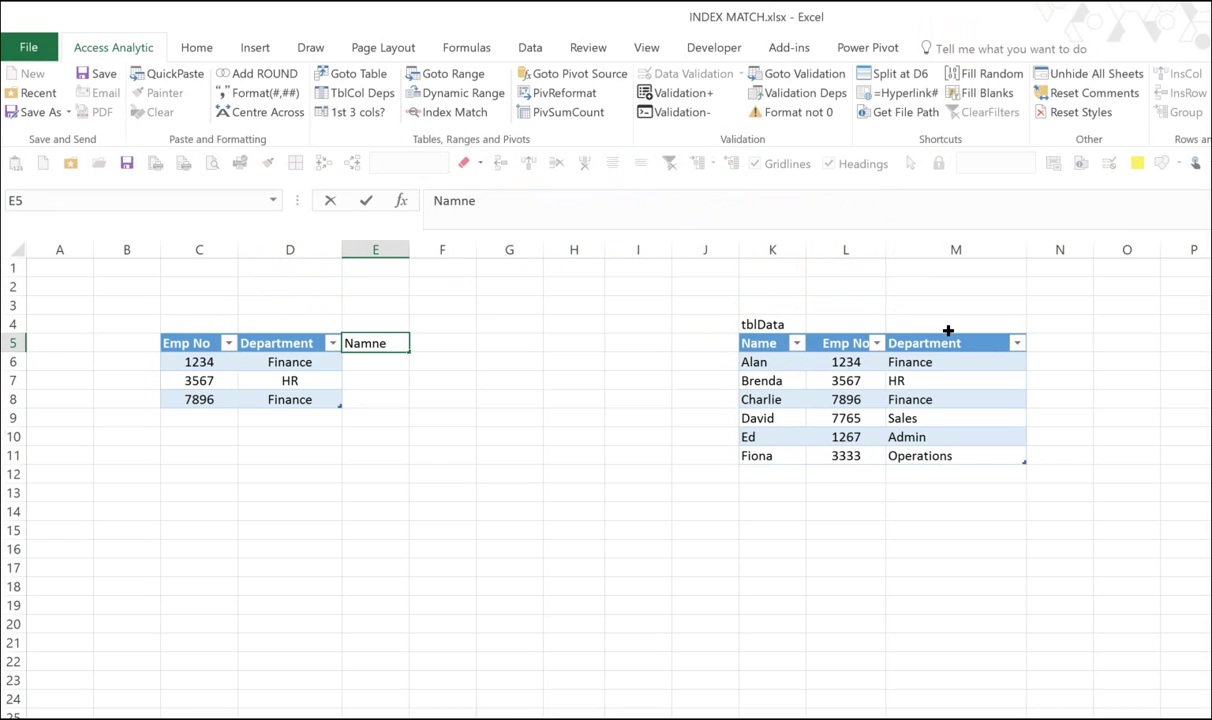
pyautogui.press('Return')
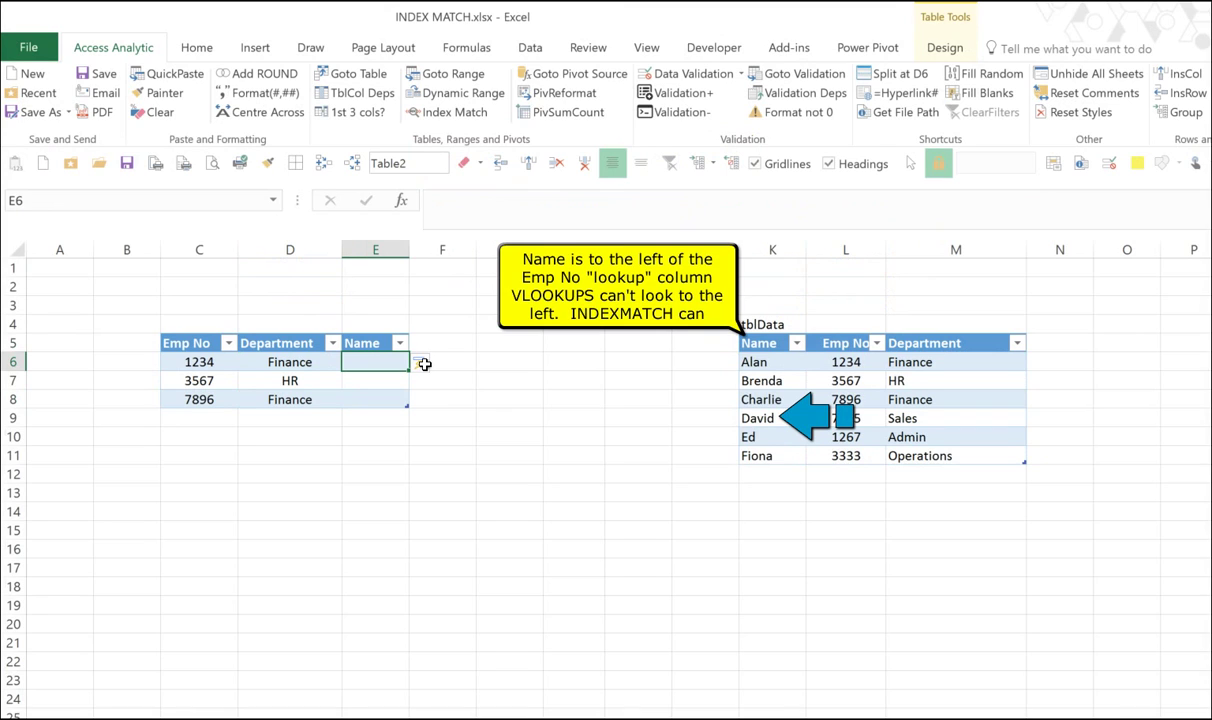
# Step: Expand the iii AutoCorrect entry in E6 to fill the Name column with the INDEX MATCH template formula
pyautogui.write('iii')
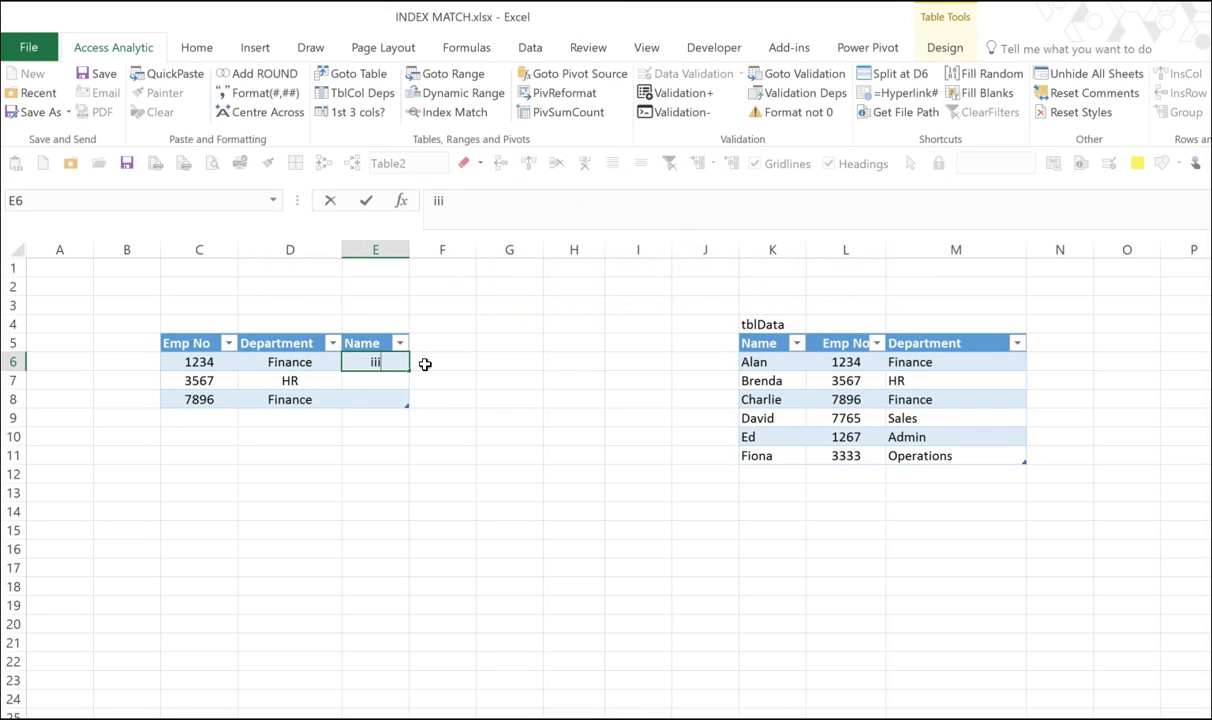
pyautogui.press('space')
pyautogui.press('Return')
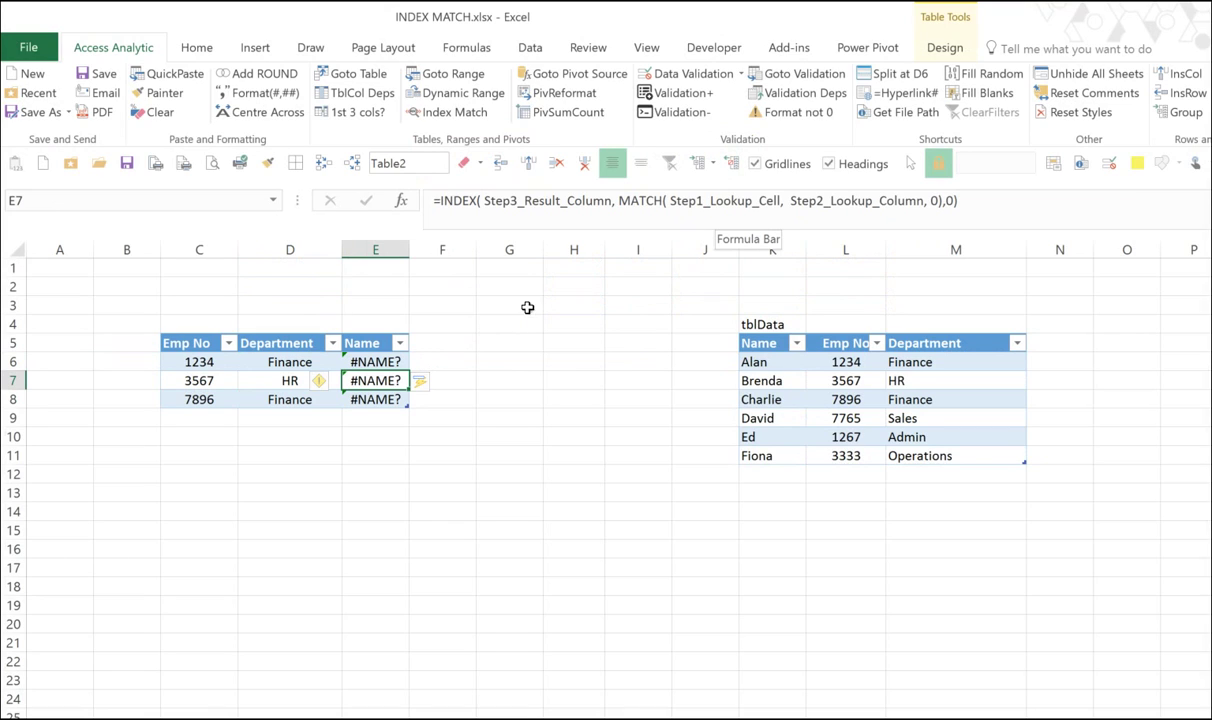
# Step: In the E7 formula, replace Step1_Lookup_Cell with [@[Emp No]] from C7 and Step2_Lookup_Column with tblData[Emp No]
pyautogui.click(731, 199)
pyautogui.doubleClick(731, 199)
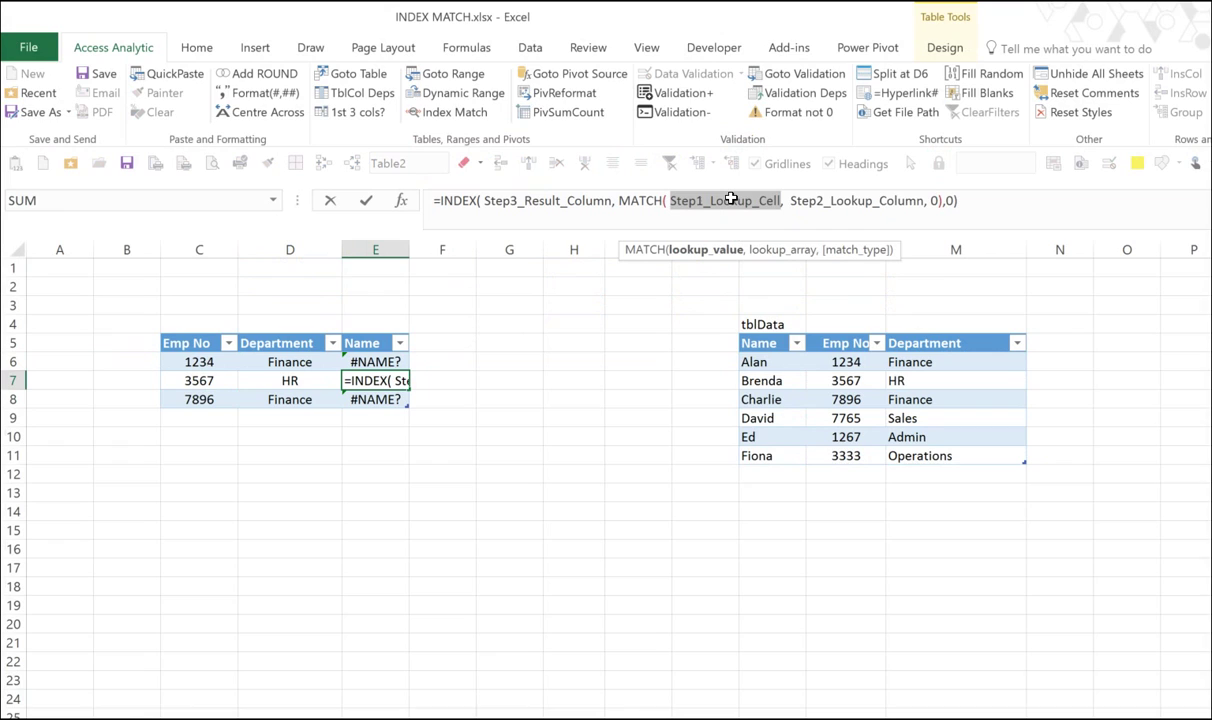
pyautogui.click(195, 380)
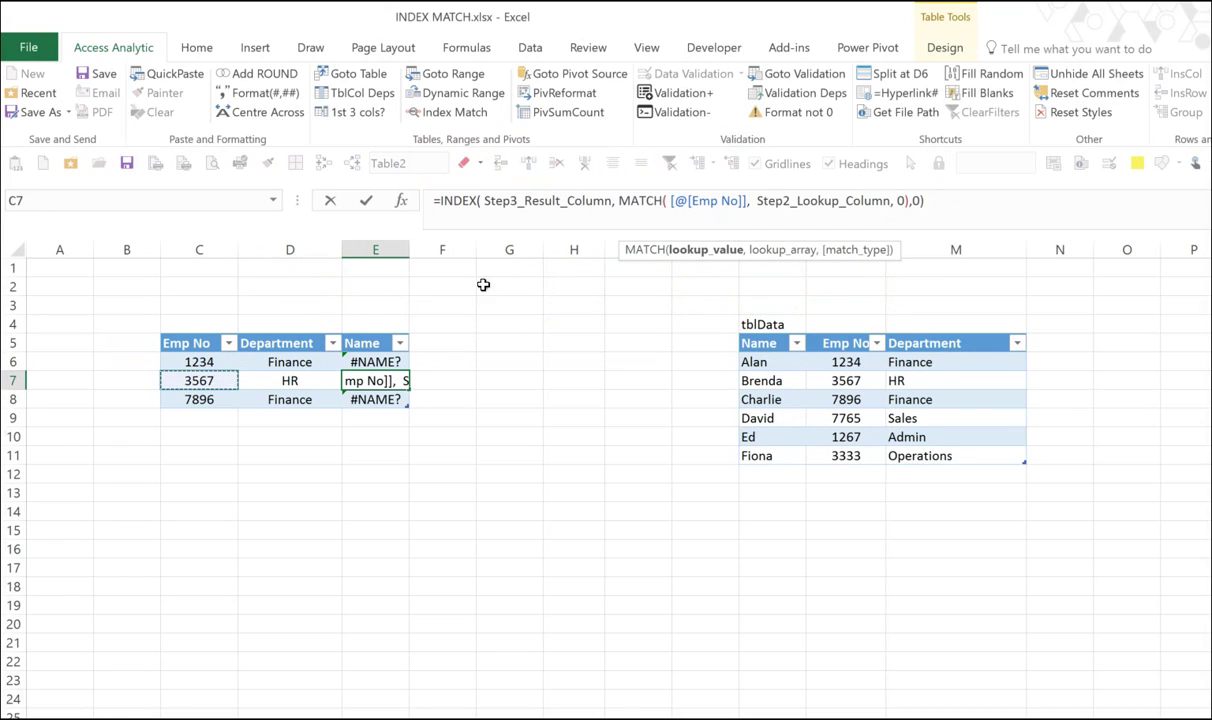
pyautogui.doubleClick(802, 199)
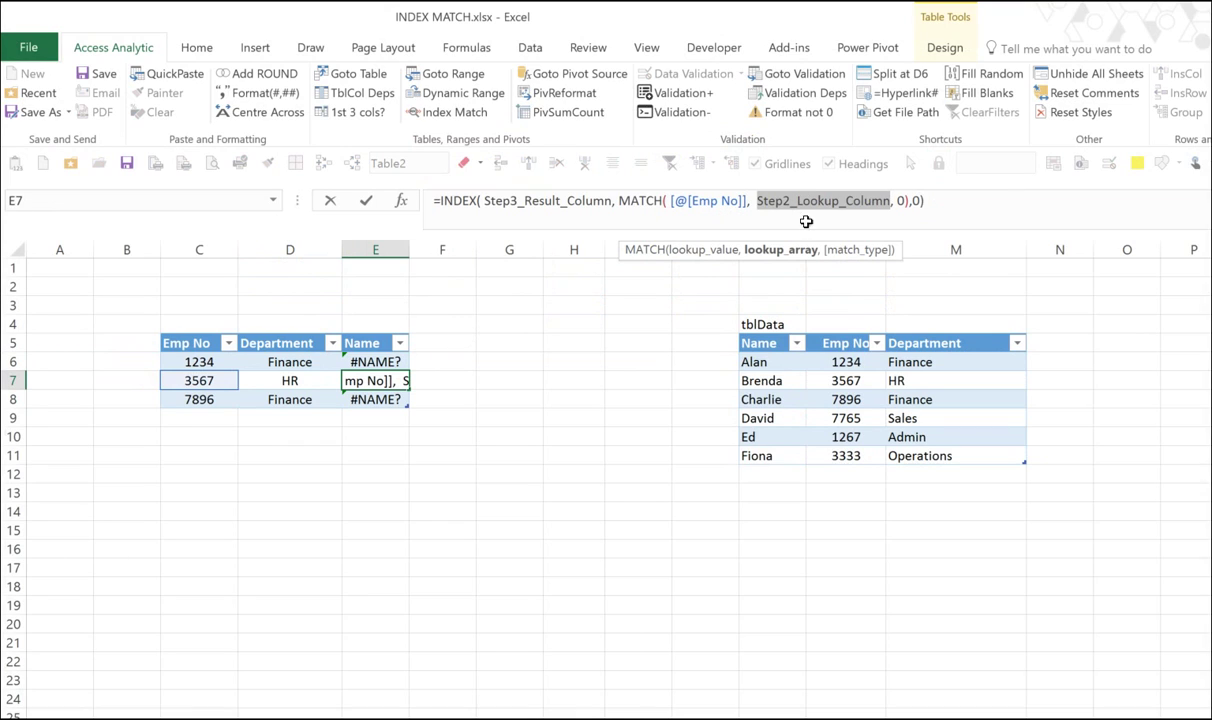
pyautogui.click(820, 334)
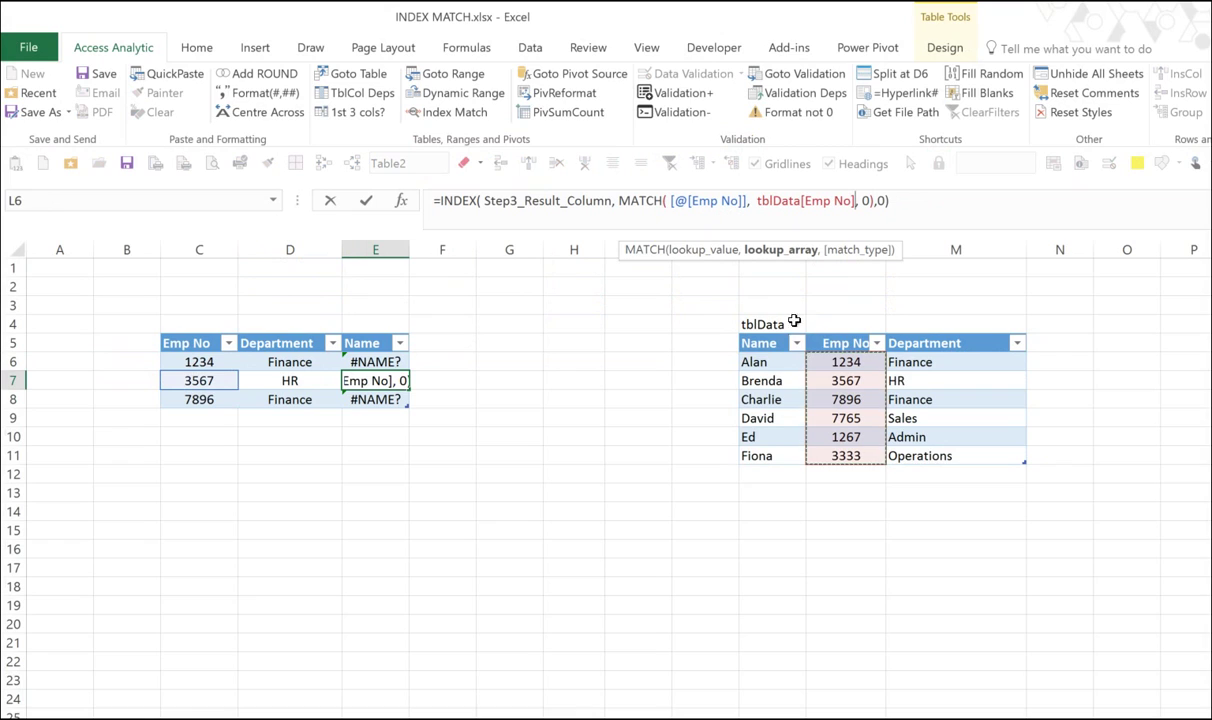
# Step: Replace Step3_Result_Column in the E7 formula with tblData[Name] and commit the formula
pyautogui.click(530, 195)
pyautogui.doubleClick(530, 195)
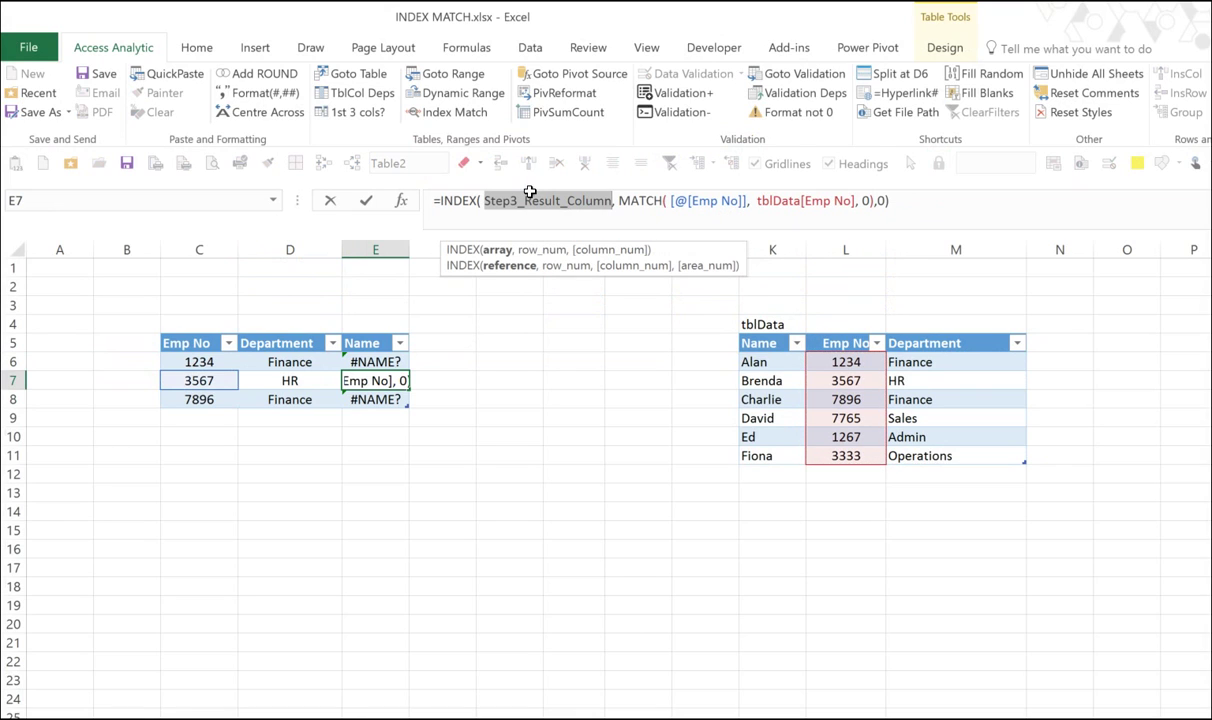
pyautogui.click(760, 334)
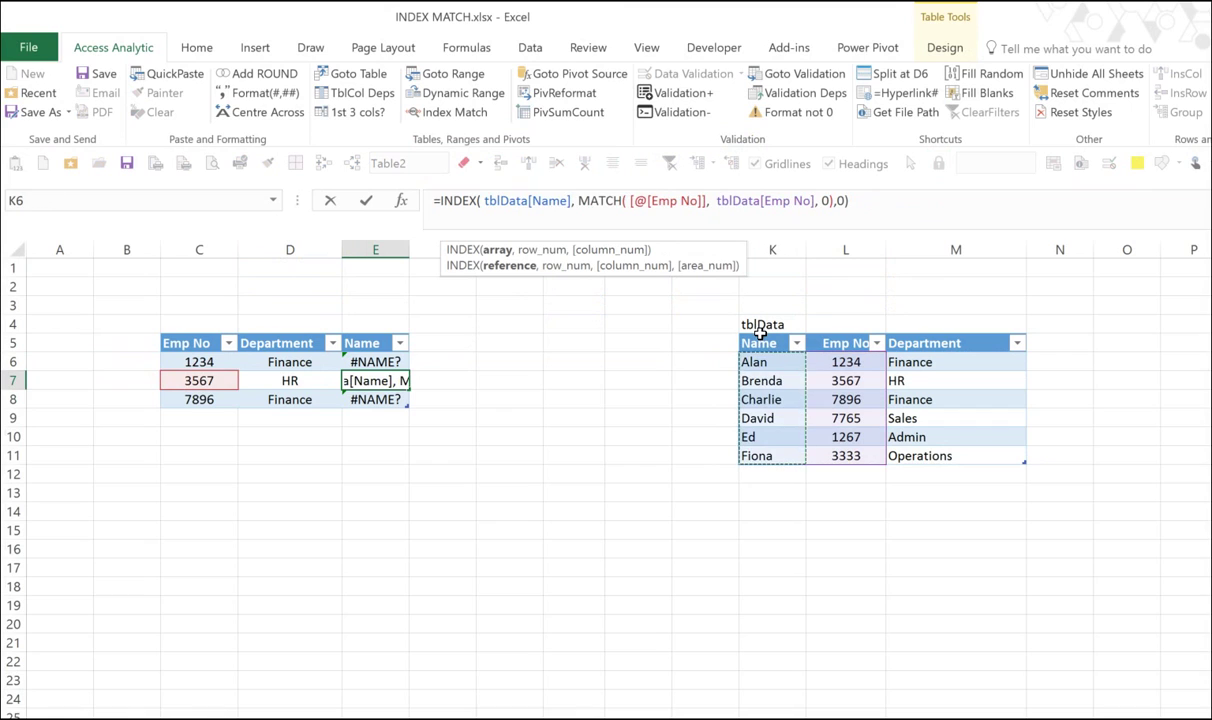
pyautogui.press('Return')
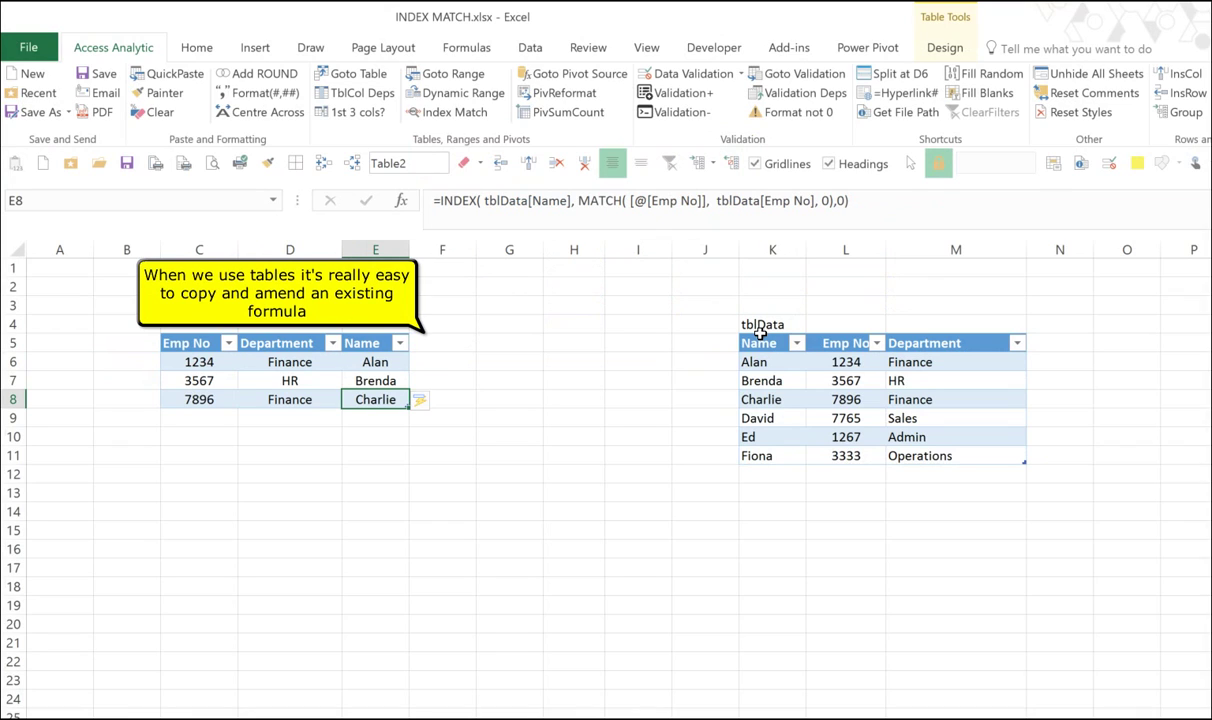
# Step: Add another column to the Emp No table by entering the header Name in F5
pyautogui.press('Up')
pyautogui.press('Up')
pyautogui.press('Up')
pyautogui.press('Right')
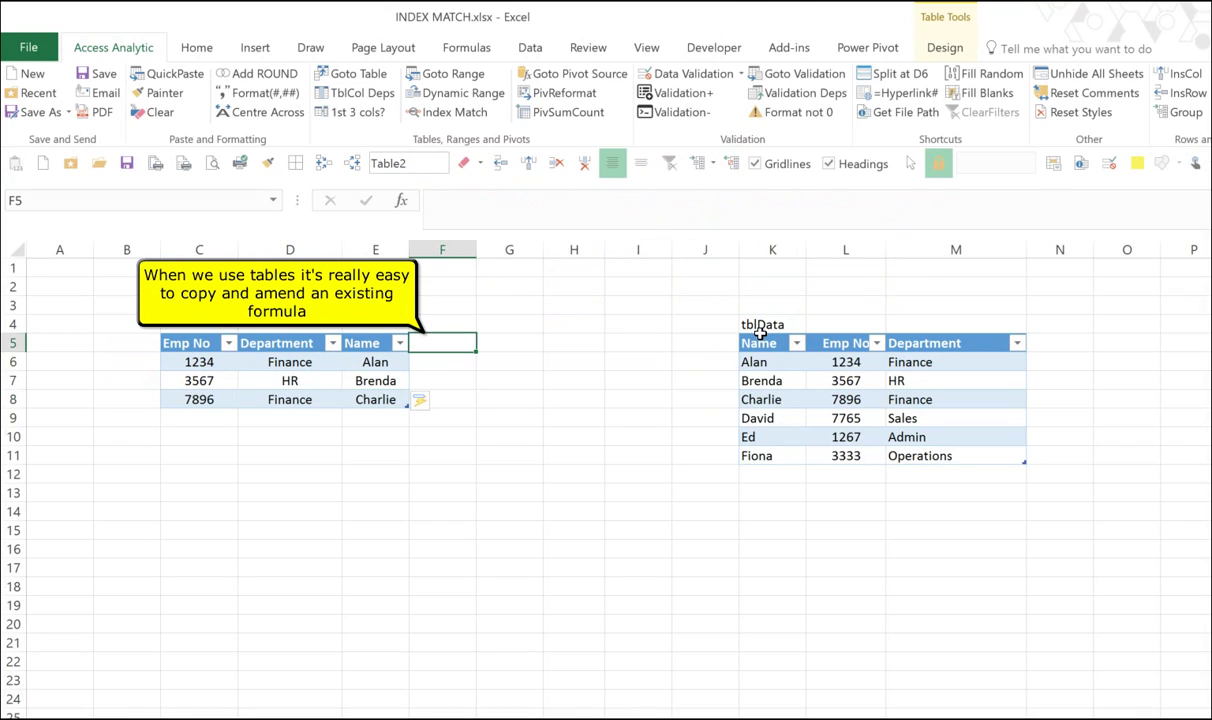
pyautogui.write('Name')
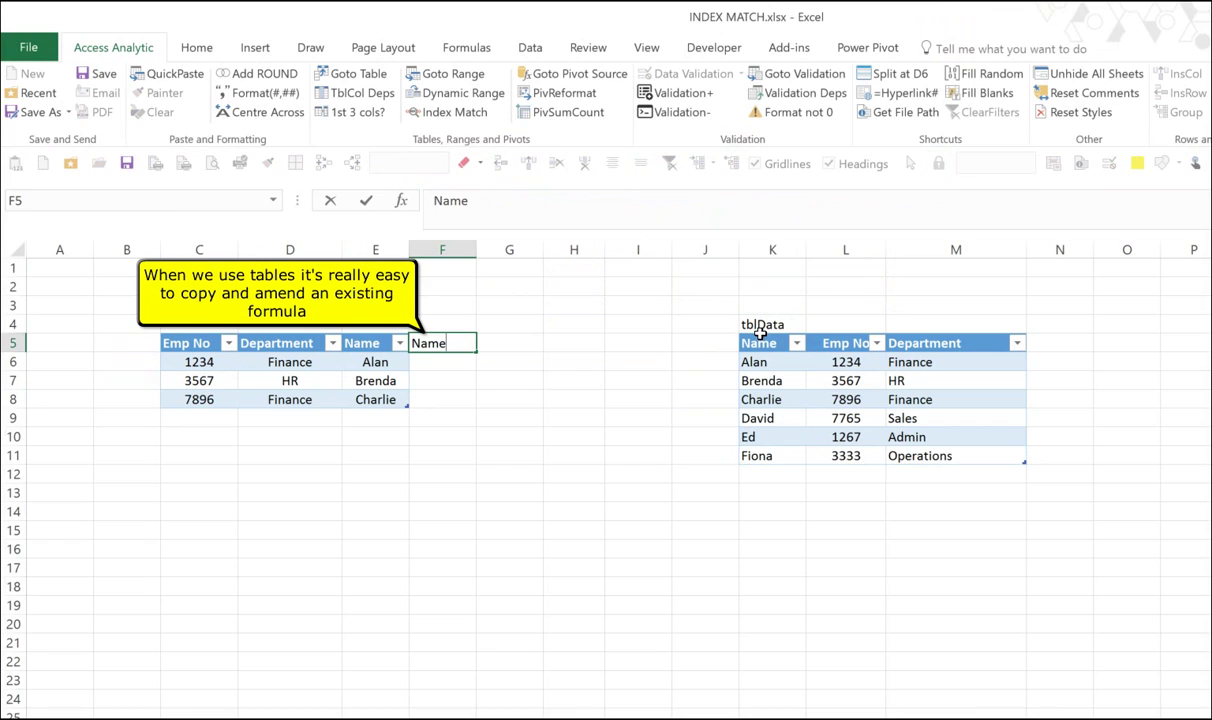
pyautogui.press('Return')
# Step: Copy the Department lookup formula from D6 into F6
pyautogui.press('Left')
pyautogui.press('Left')
pyautogui.hotkey('ctrl', 'c')
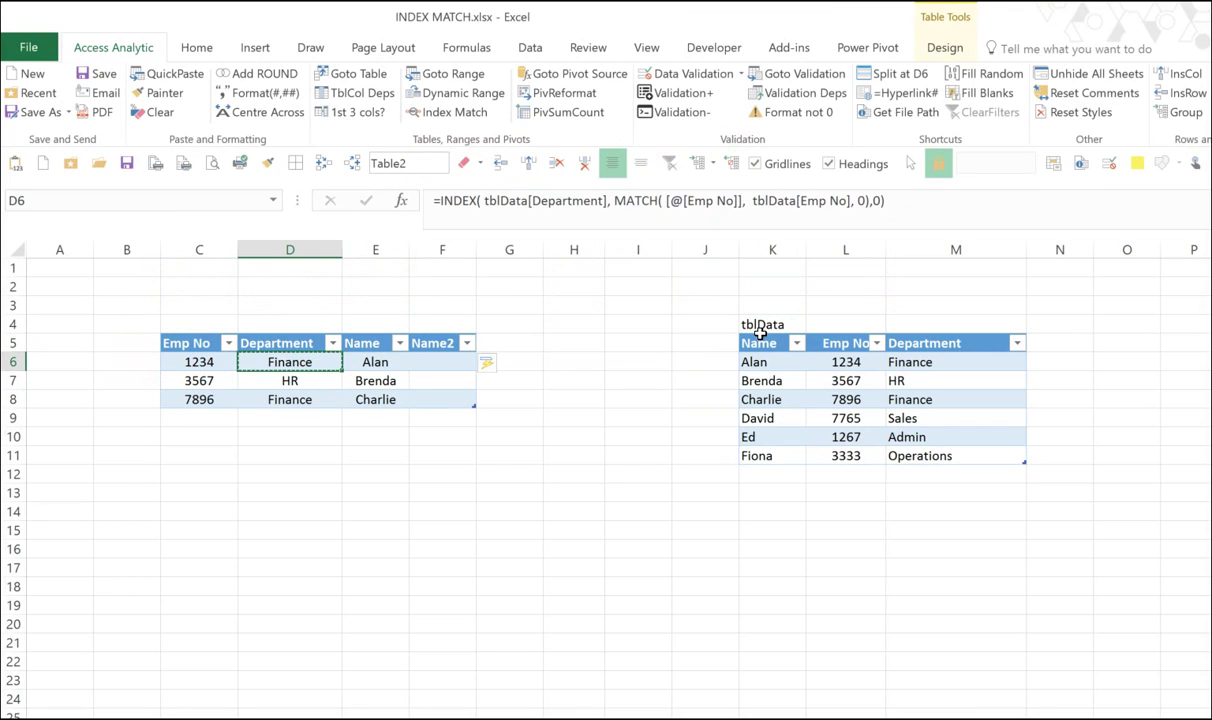
pyautogui.press('Right')
pyautogui.press('Right')
pyautogui.hotkey('ctrl', 'v')
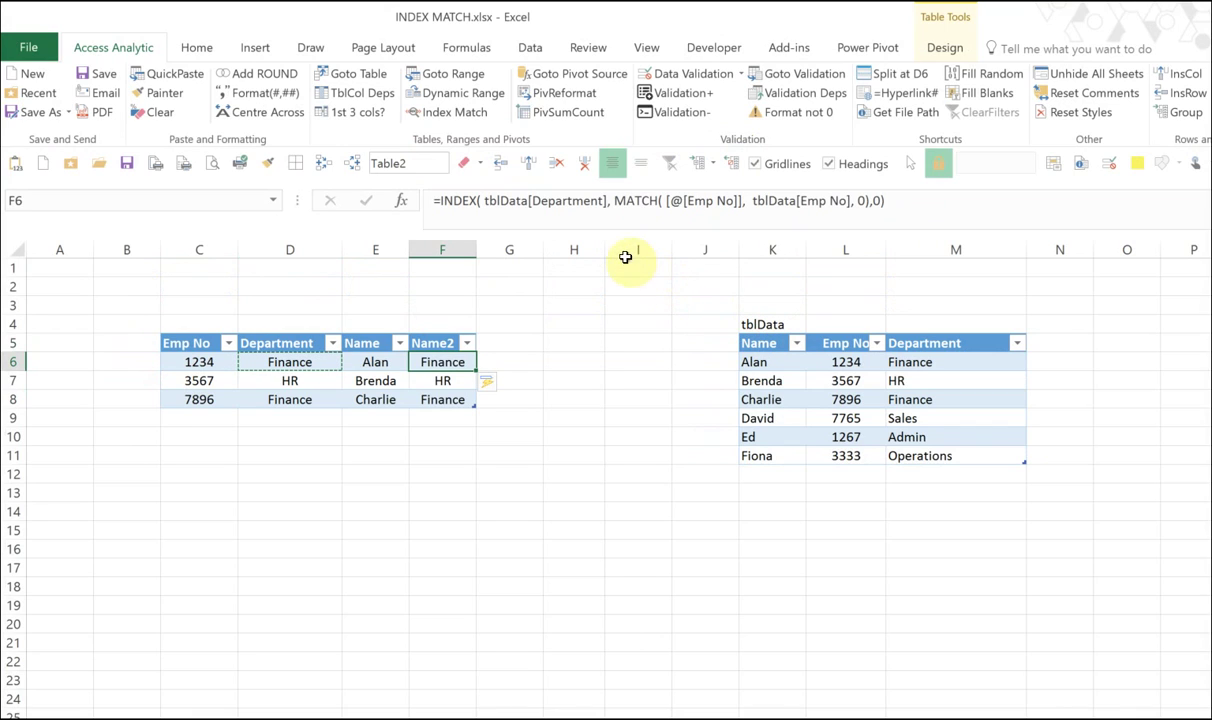
# Step: Change the result column in the F6 formula from Department to tblData[Name] and commit the formula
pyautogui.click(530, 201)
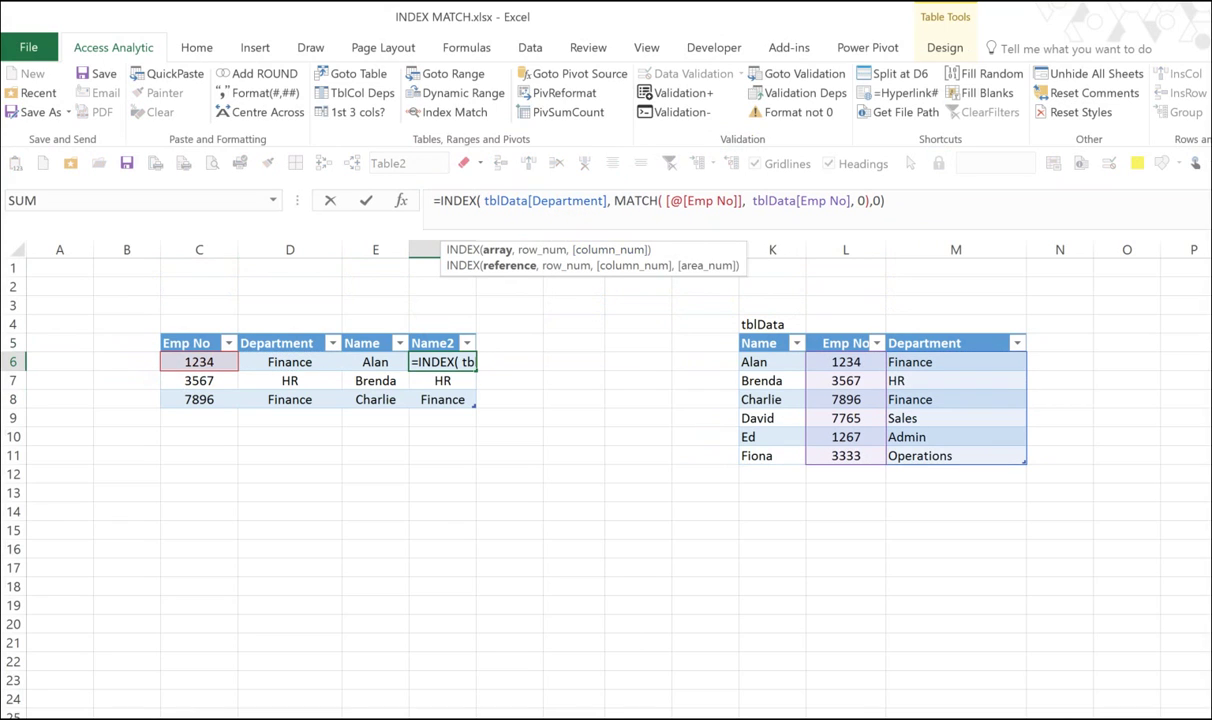
pyautogui.click(529, 200)
pyautogui.write('na')
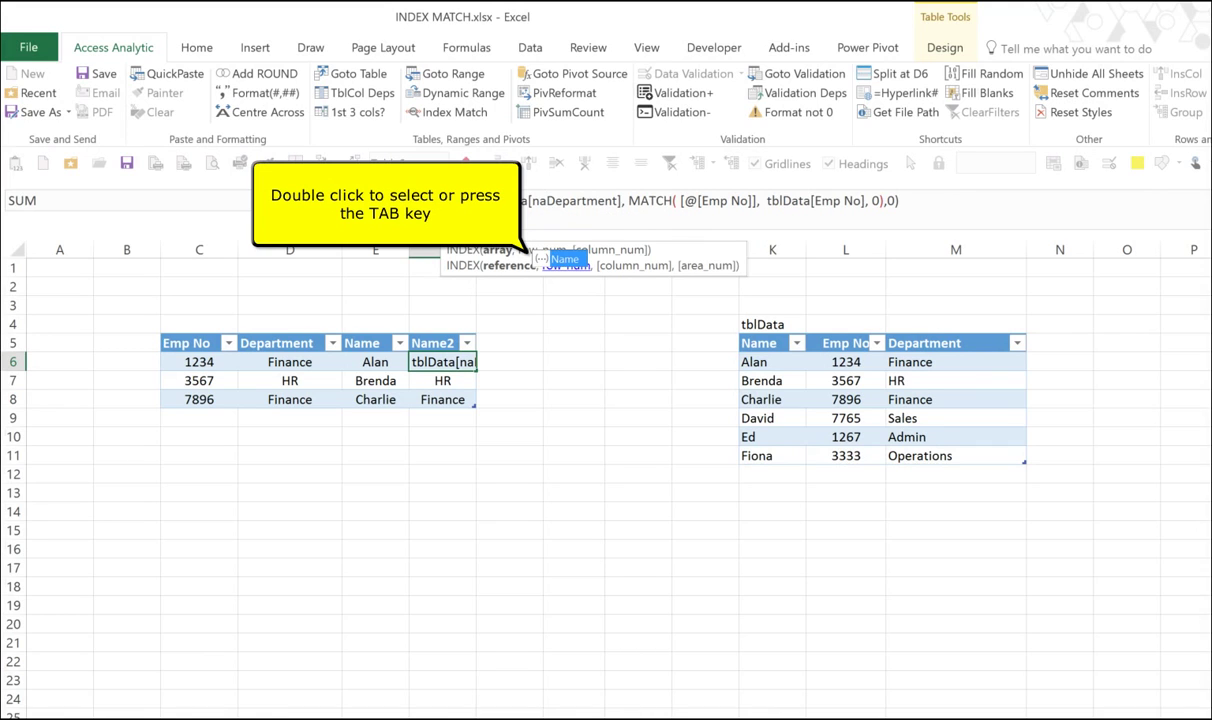
pyautogui.press('Tab')
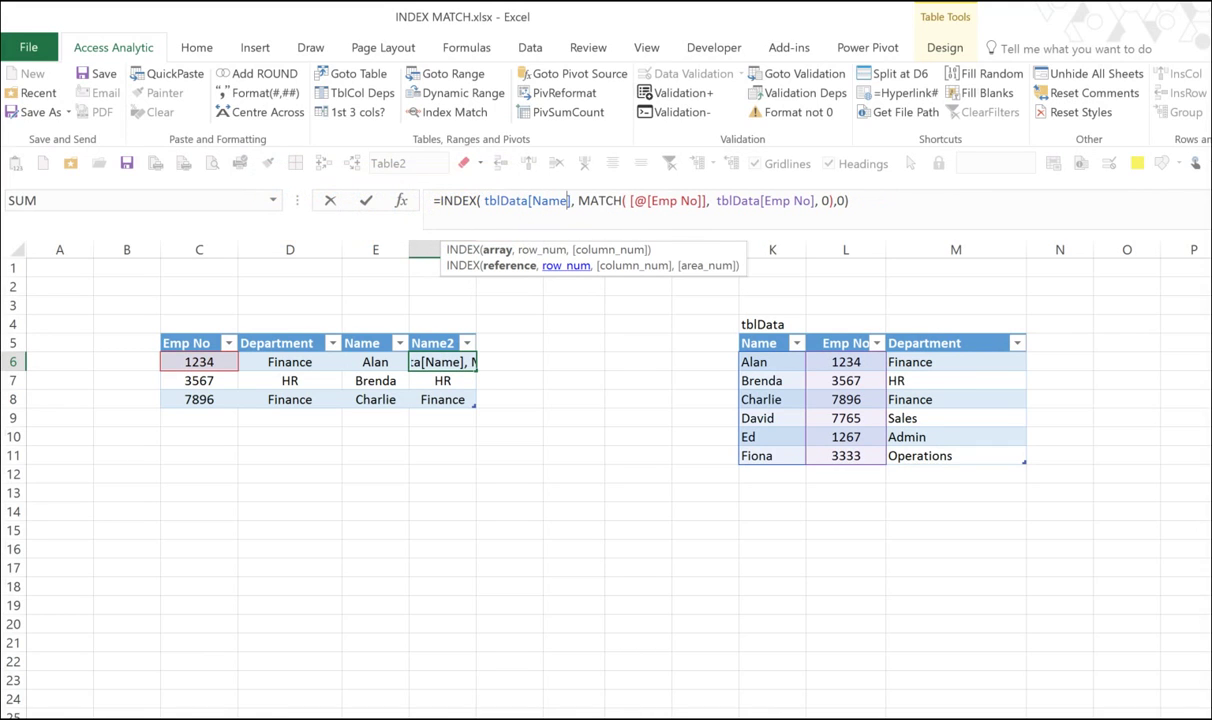
pyautogui.press('Return')
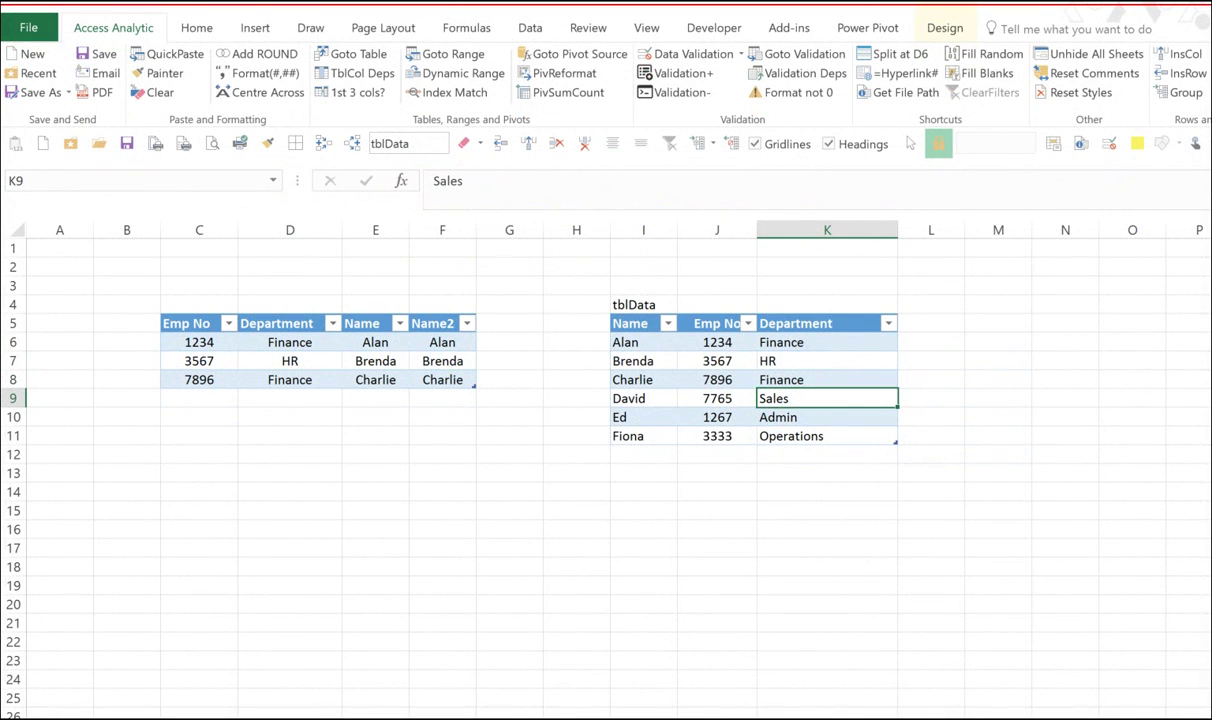
# Step: Insert a blank worksheet column before tblData's Department column and check the lookup formula in D6
pyautogui.click(826, 229)
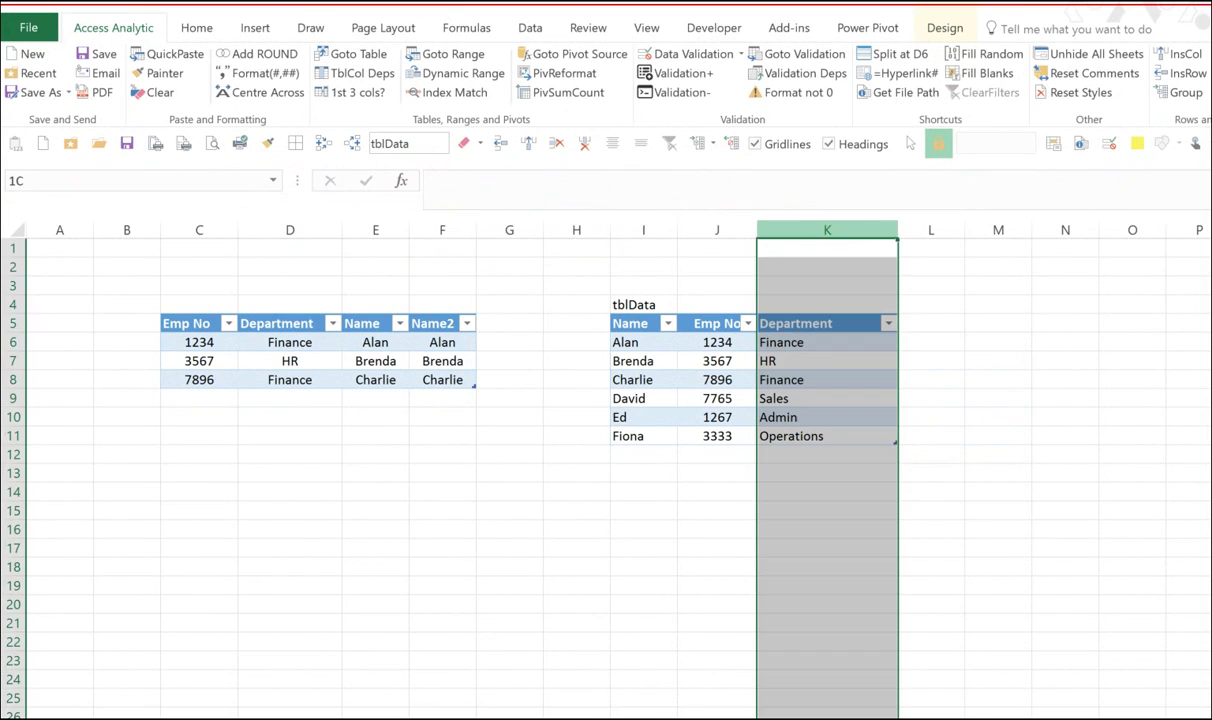
pyautogui.rightClick(816, 231)
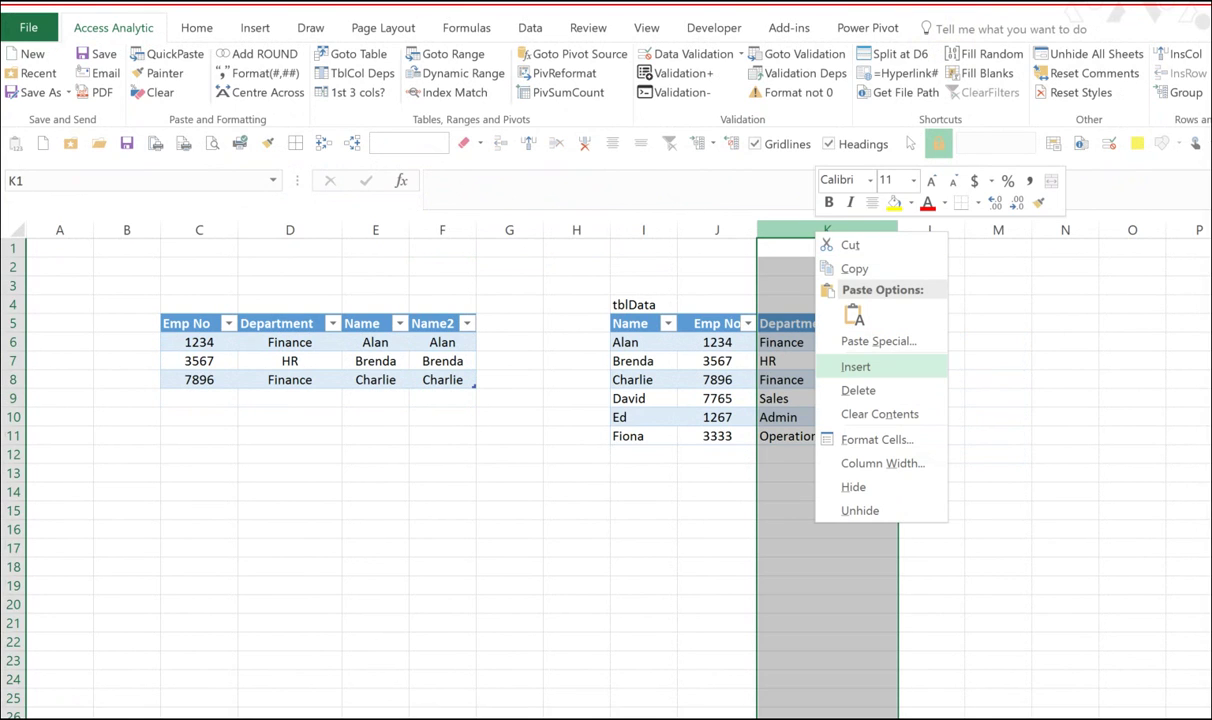
pyautogui.click(855, 366)
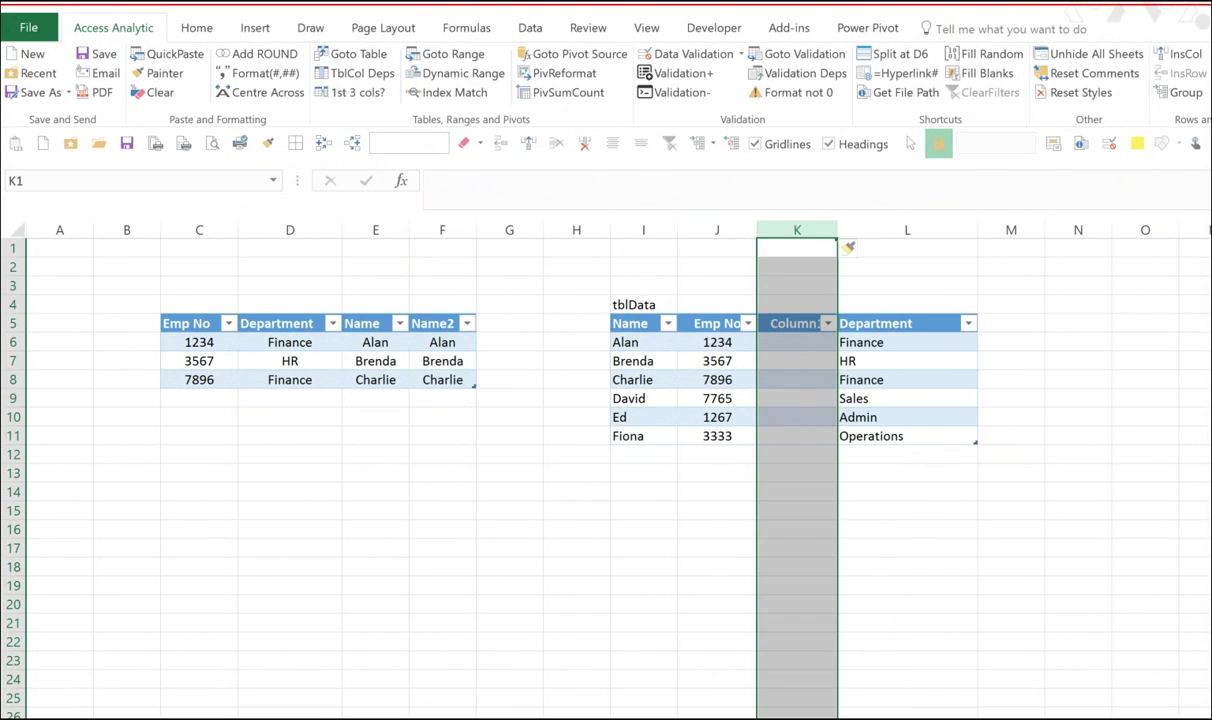
pyautogui.click(289, 342)
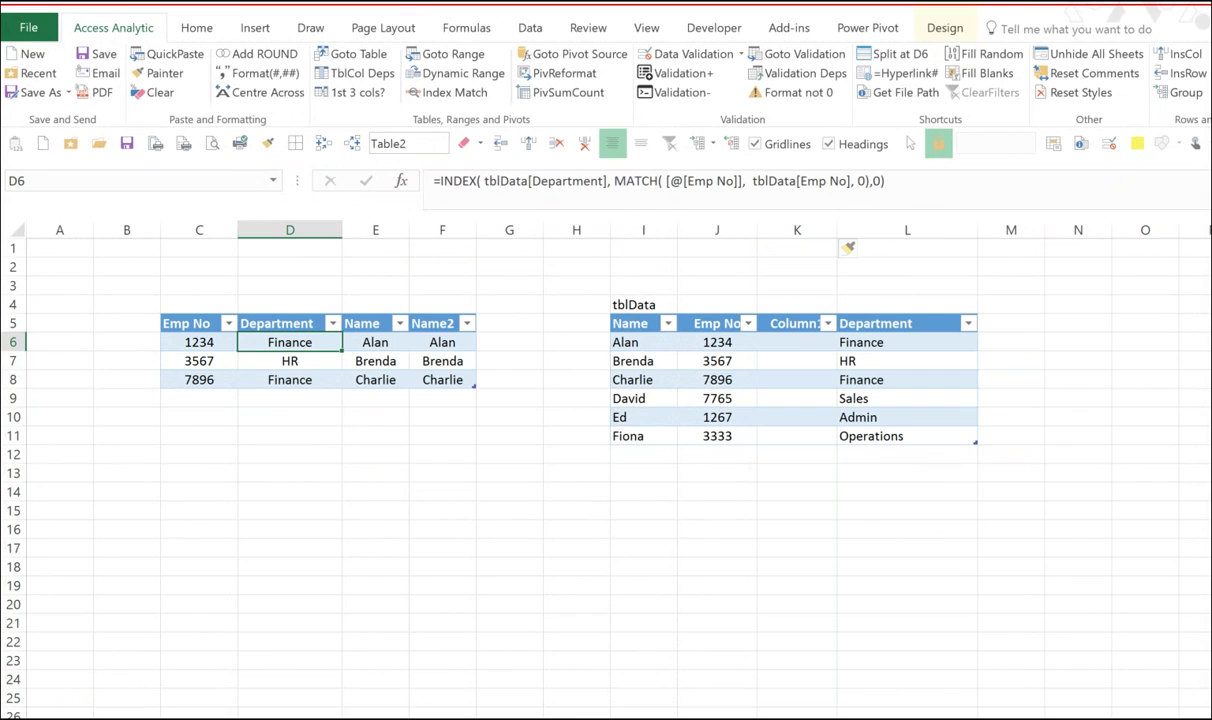
pyautogui.click(290, 229)
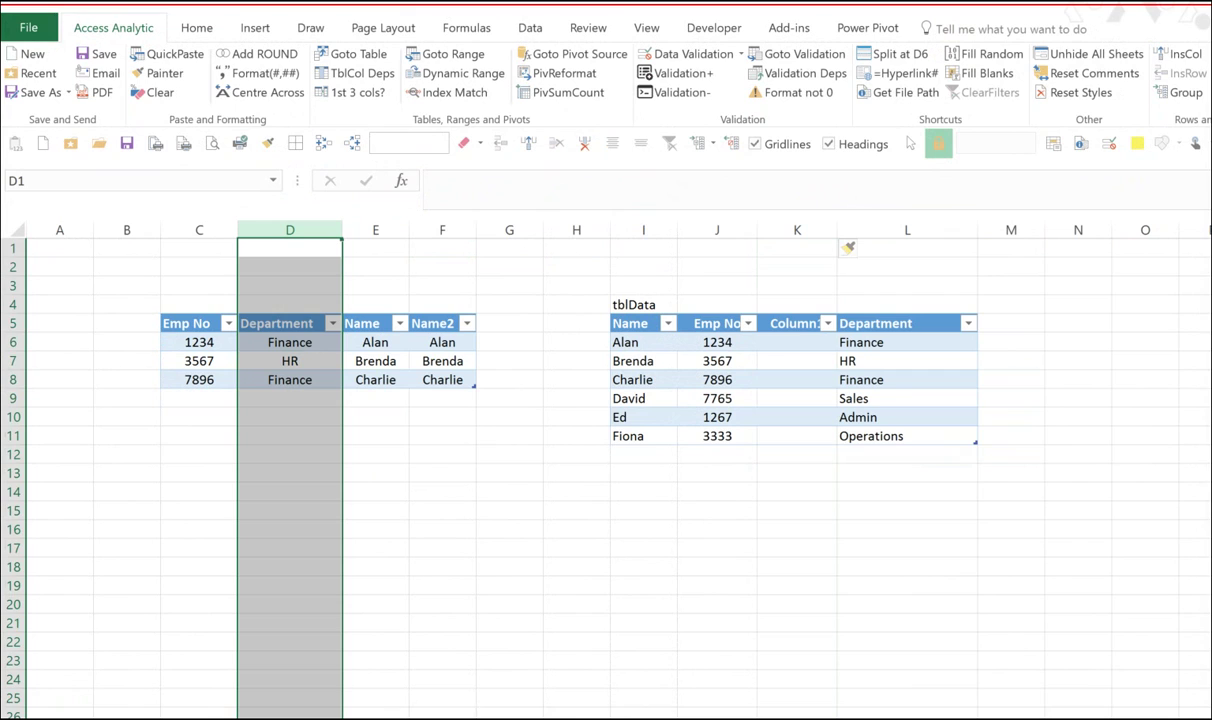
# Step: Delete the blank column K inserted between Emp No and Department in tblData
pyautogui.click(797, 229)
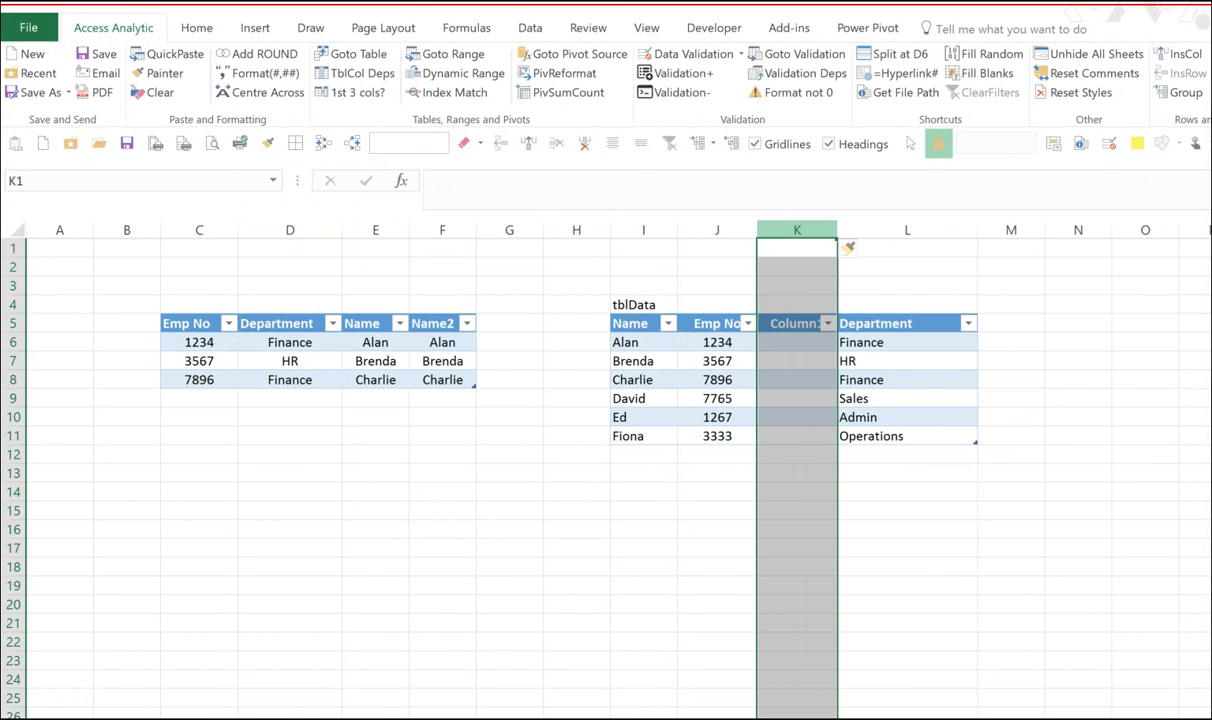
pyautogui.rightClick(795, 232)
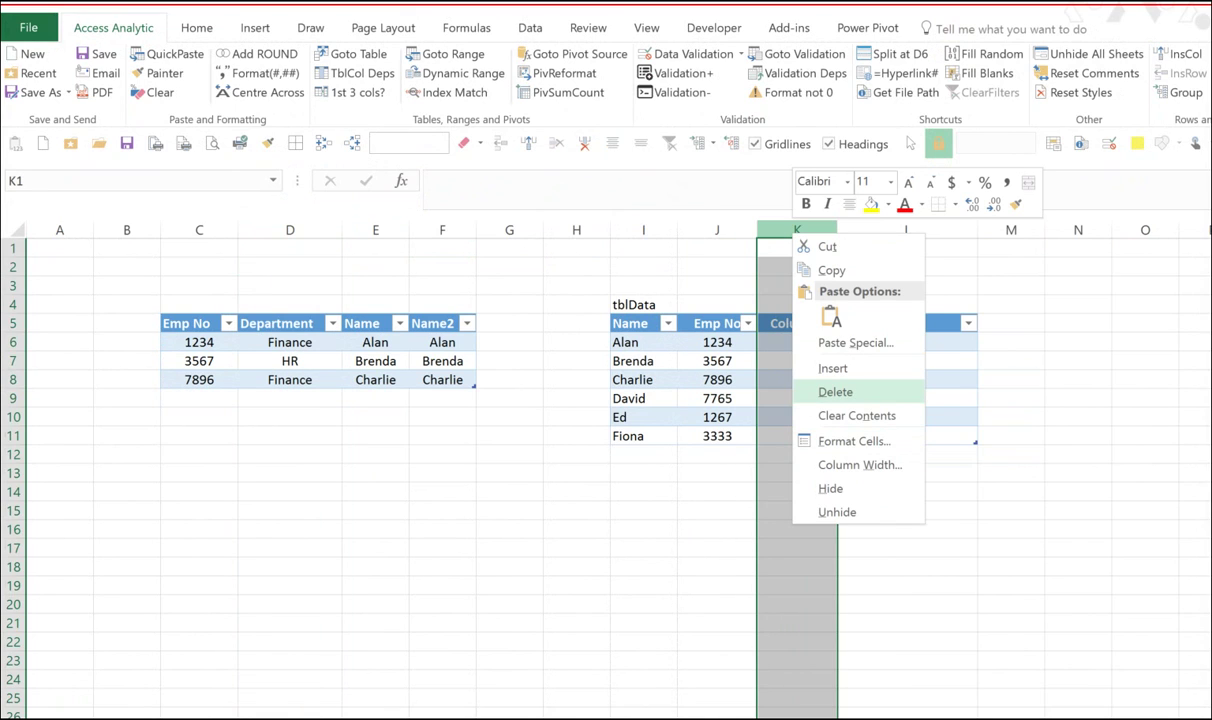
pyautogui.click(835, 392)
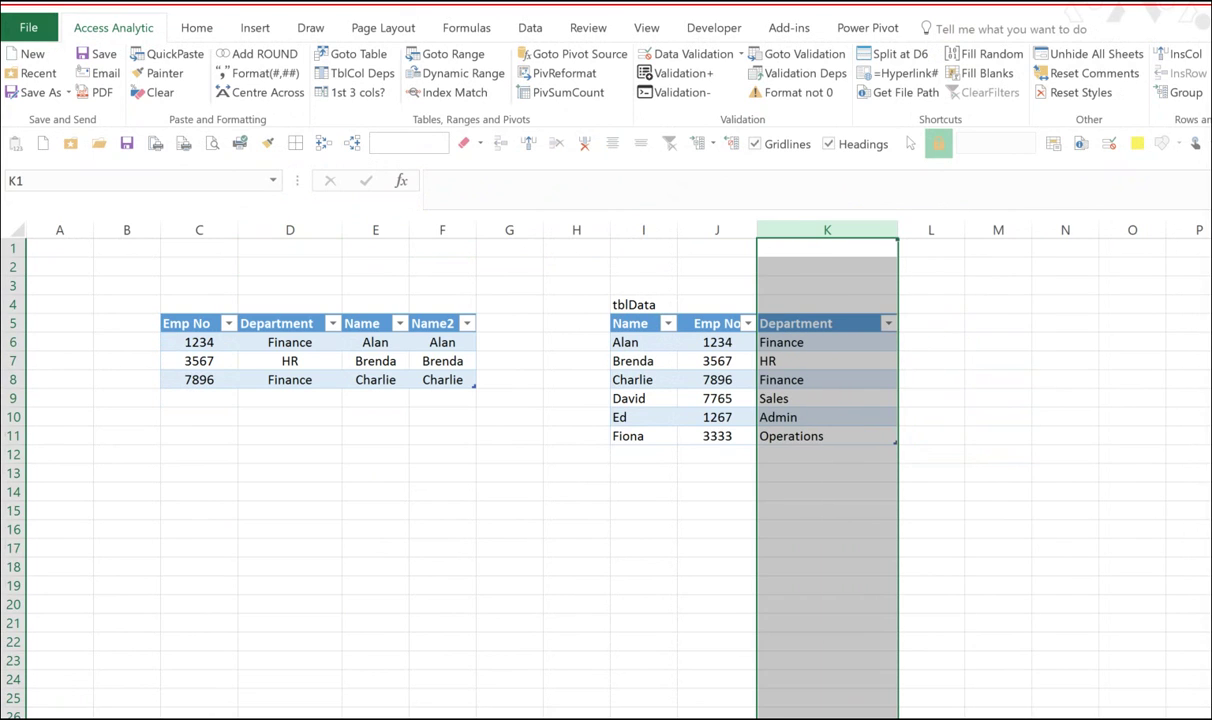
# Step: Enter the AutoCorrect shortcut iii in cell F2 to generate the INDEX MATCH template formula
pyautogui.click(290, 229)
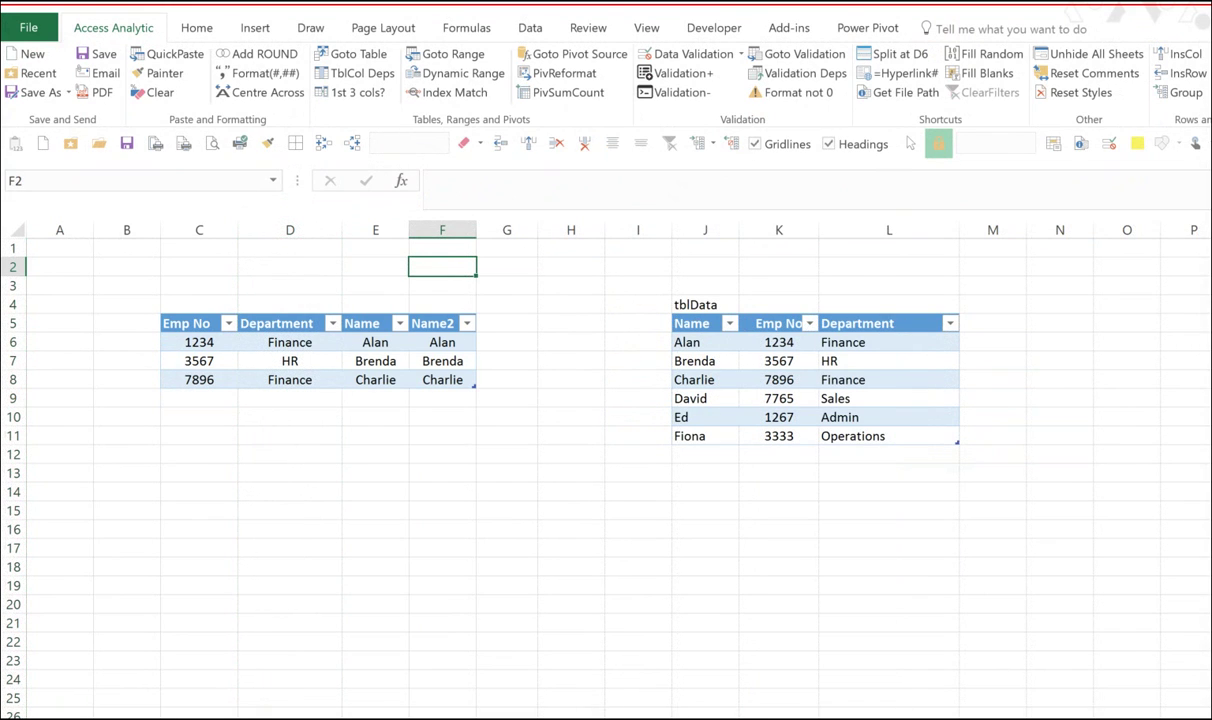
pyautogui.write('iii')
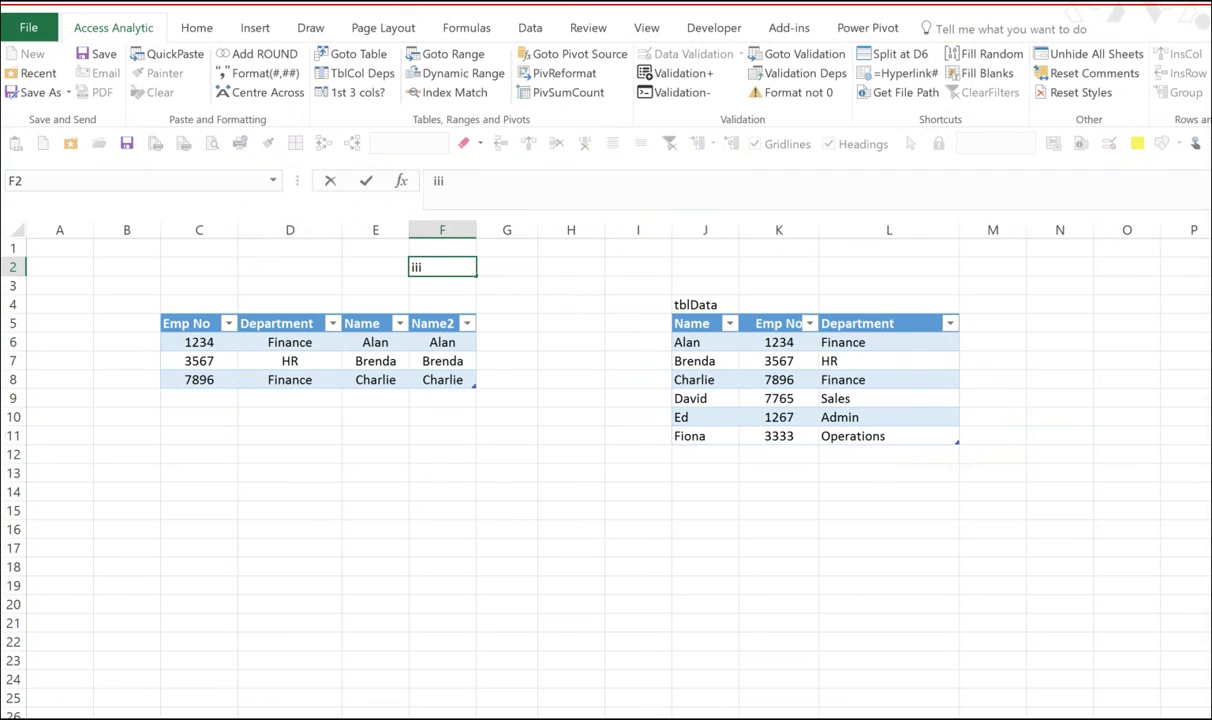
pyautogui.press('Return')
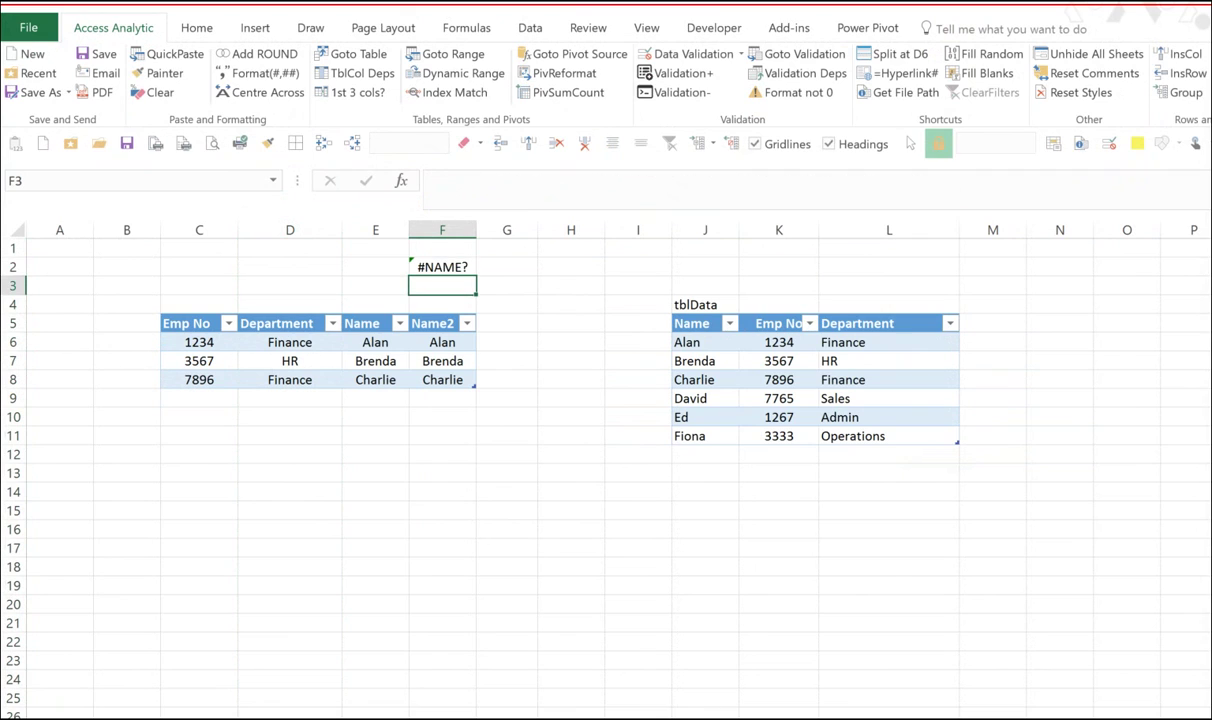
# Step: Copy the full text of the INDEX MATCH template formula in F2 and leave editing without changes
pyautogui.click(442, 267)
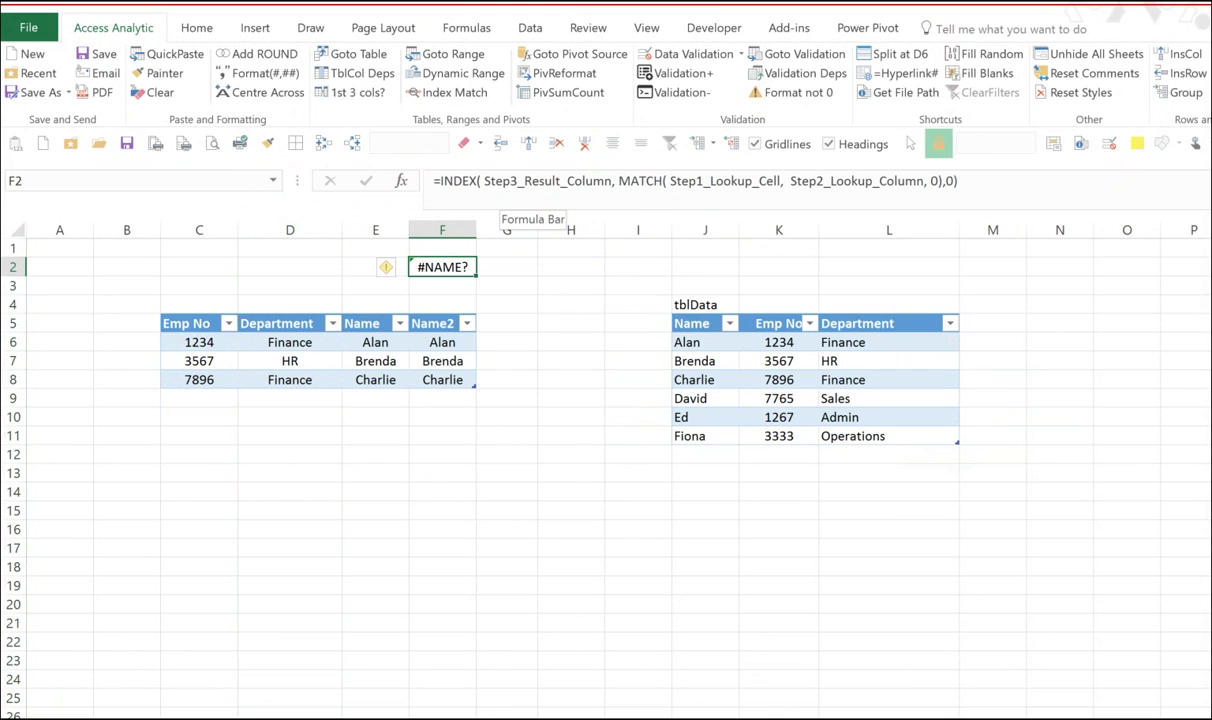
pyautogui.moveTo(433, 181); pyautogui.dragTo(957, 181)
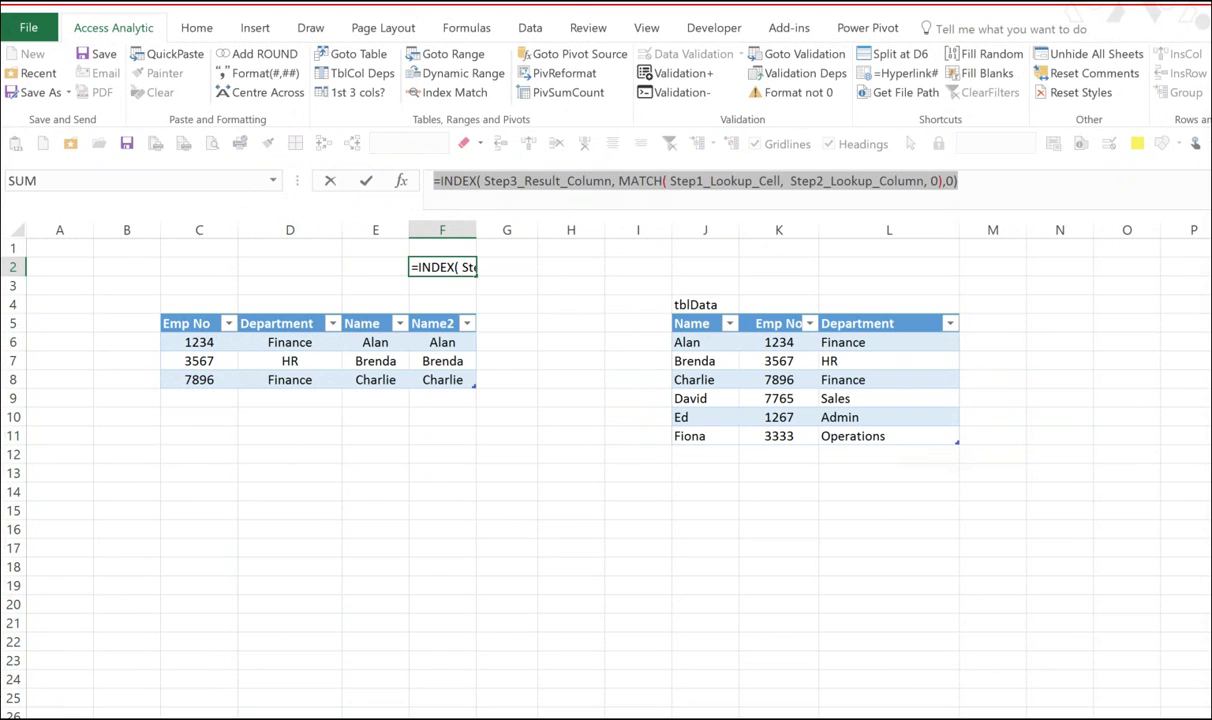
pyautogui.rightClick(792, 182)
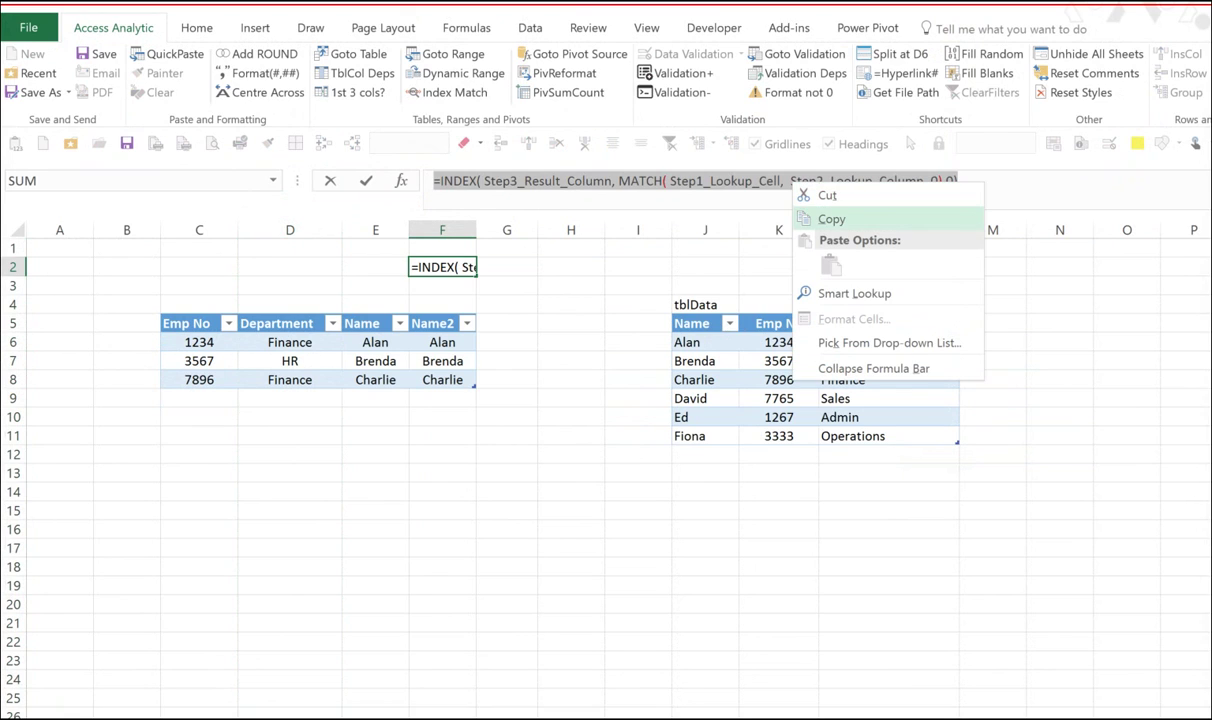
pyautogui.click(831, 219)
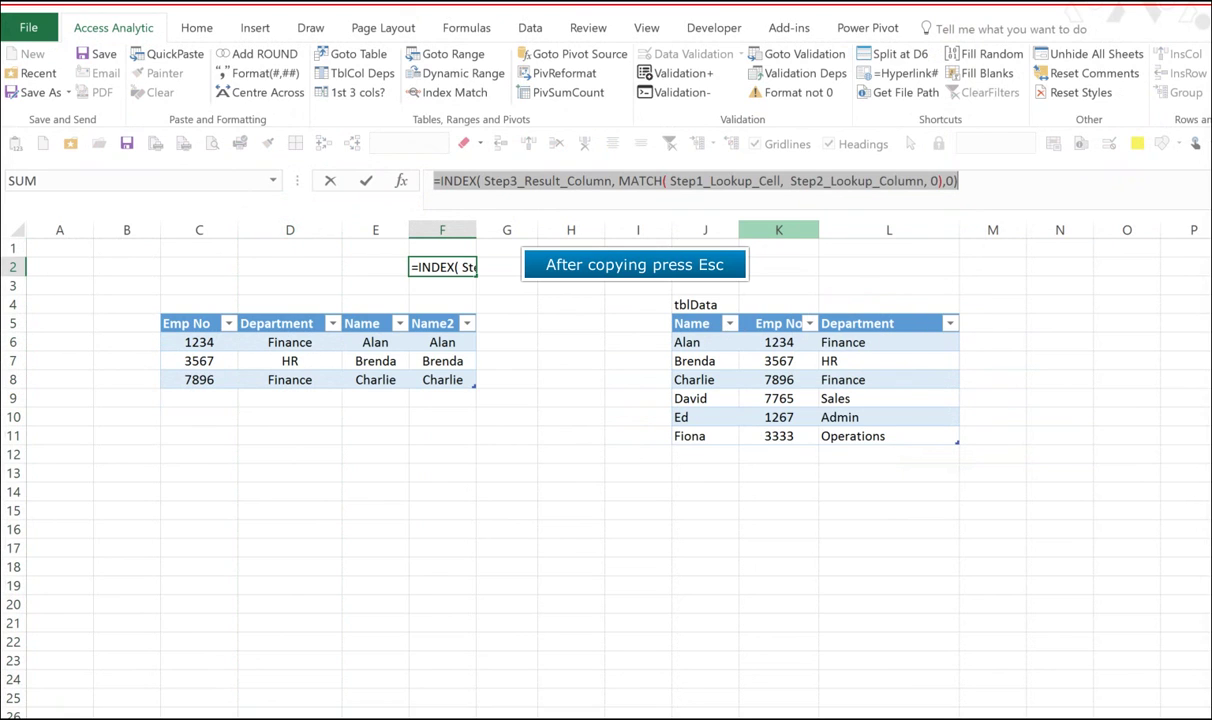
pyautogui.press('Escape')
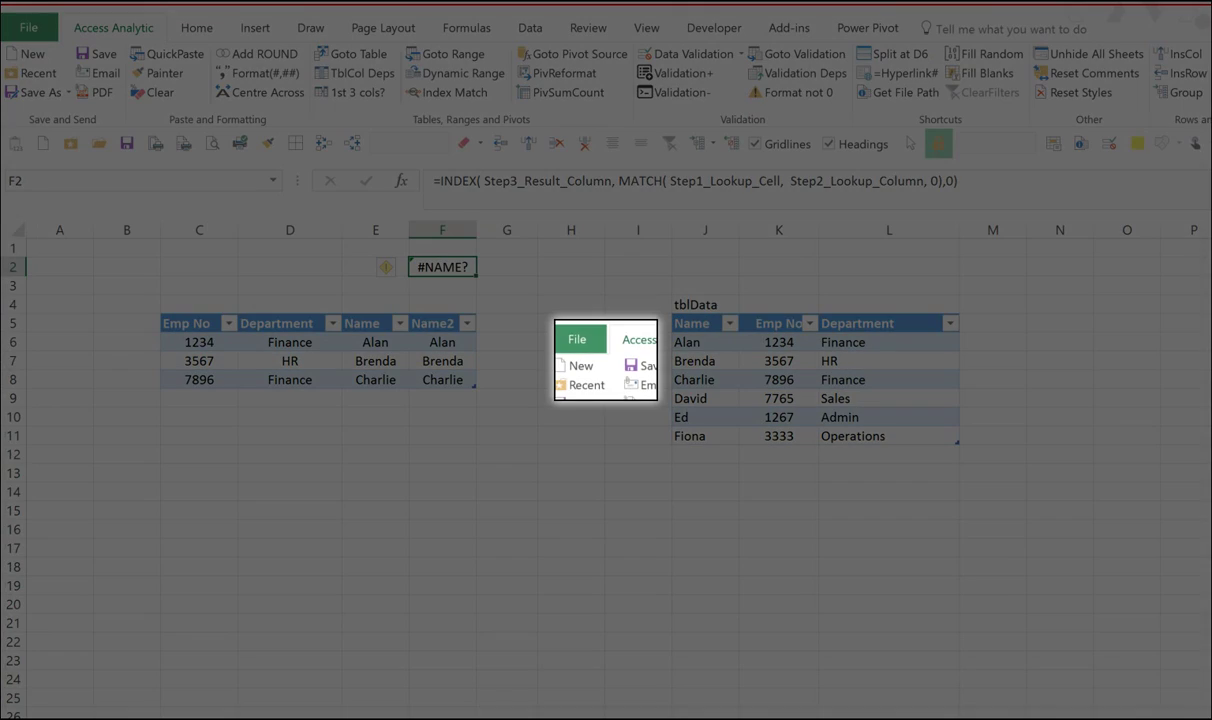
# Step: Open the AutoCorrect settings from the Proofing section of Excel Options
pyautogui.hotkey('alt', 'f')
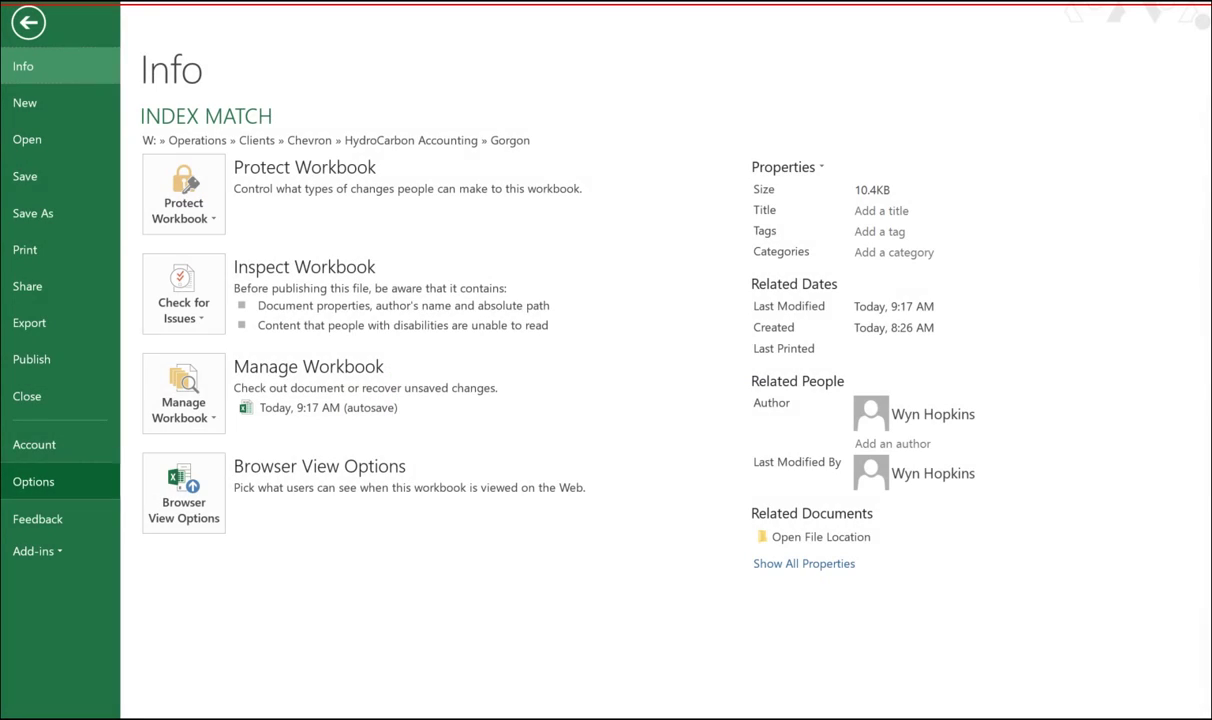
pyautogui.click(59, 481)
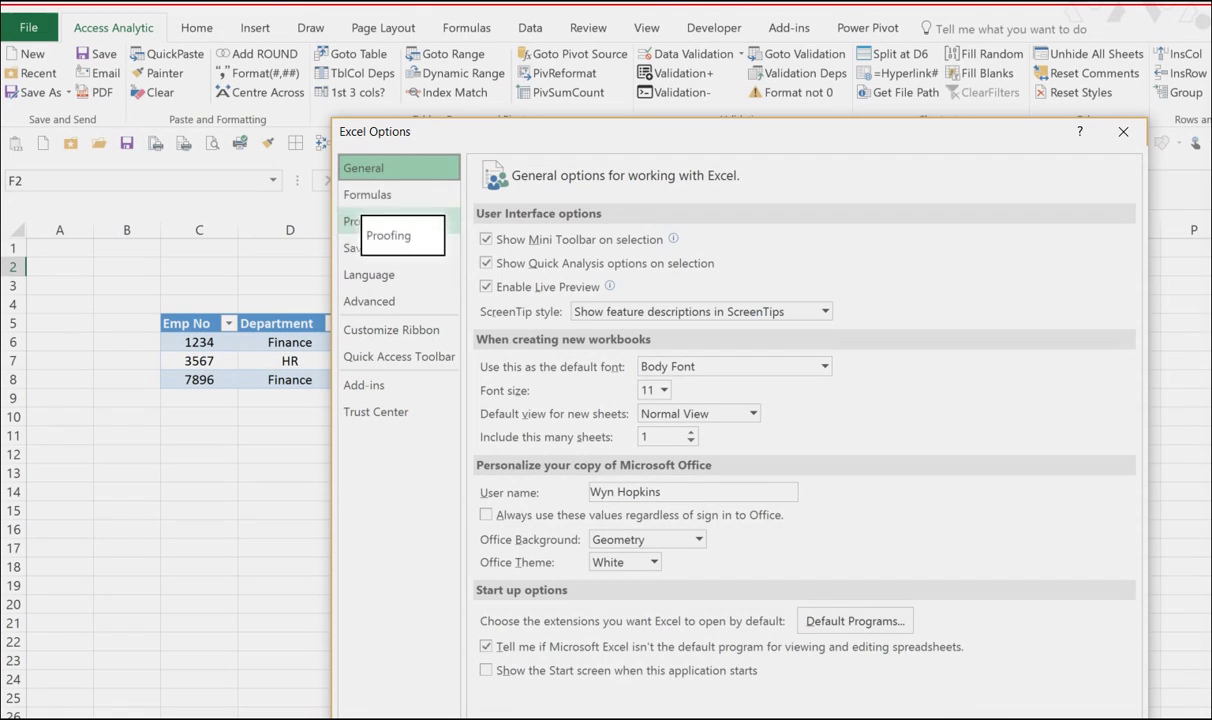
pyautogui.click(366, 221)
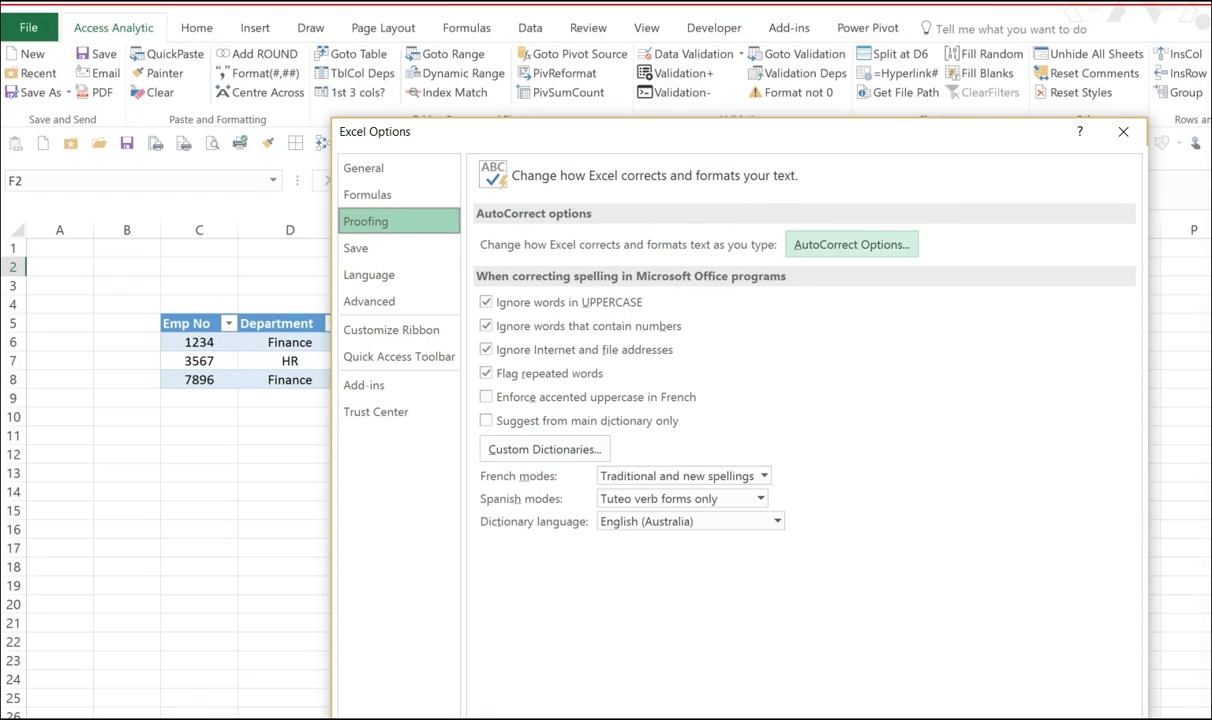
pyautogui.click(851, 244)
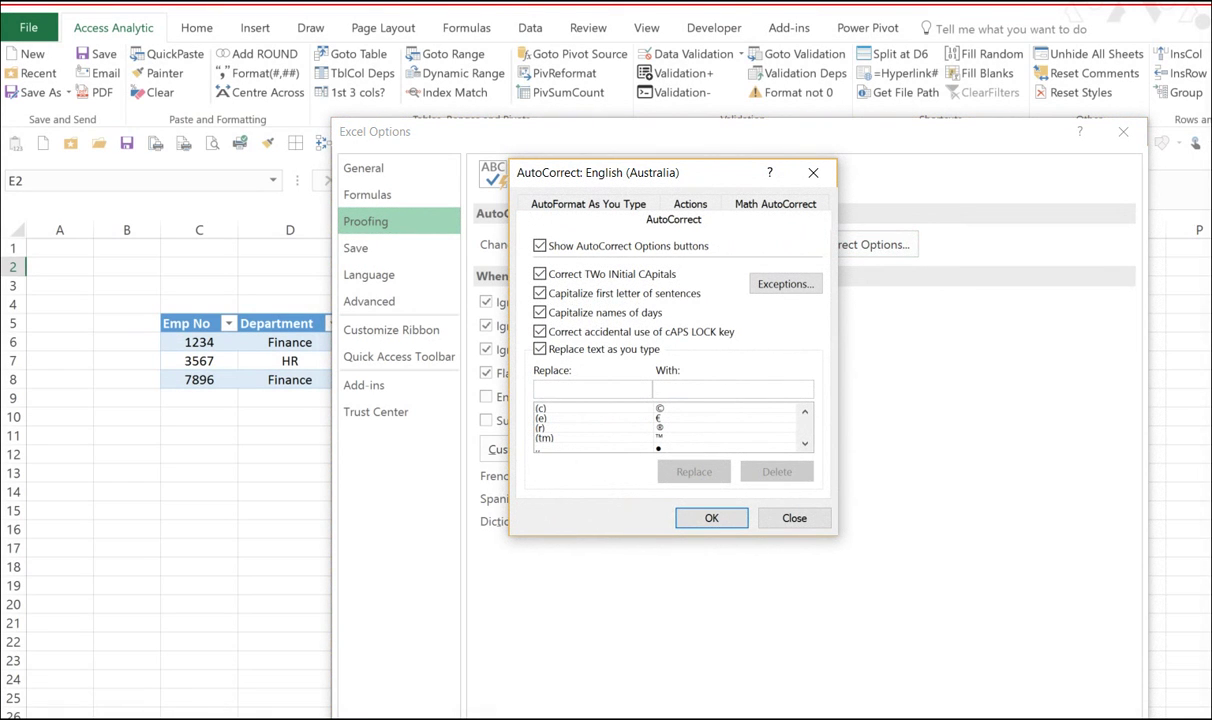
# Step: Add an AutoCorrect entry replacing iii with the copied INDEX MATCH template formula, and accept the AutoCorrect and Excel Options settings
pyautogui.write('iii')
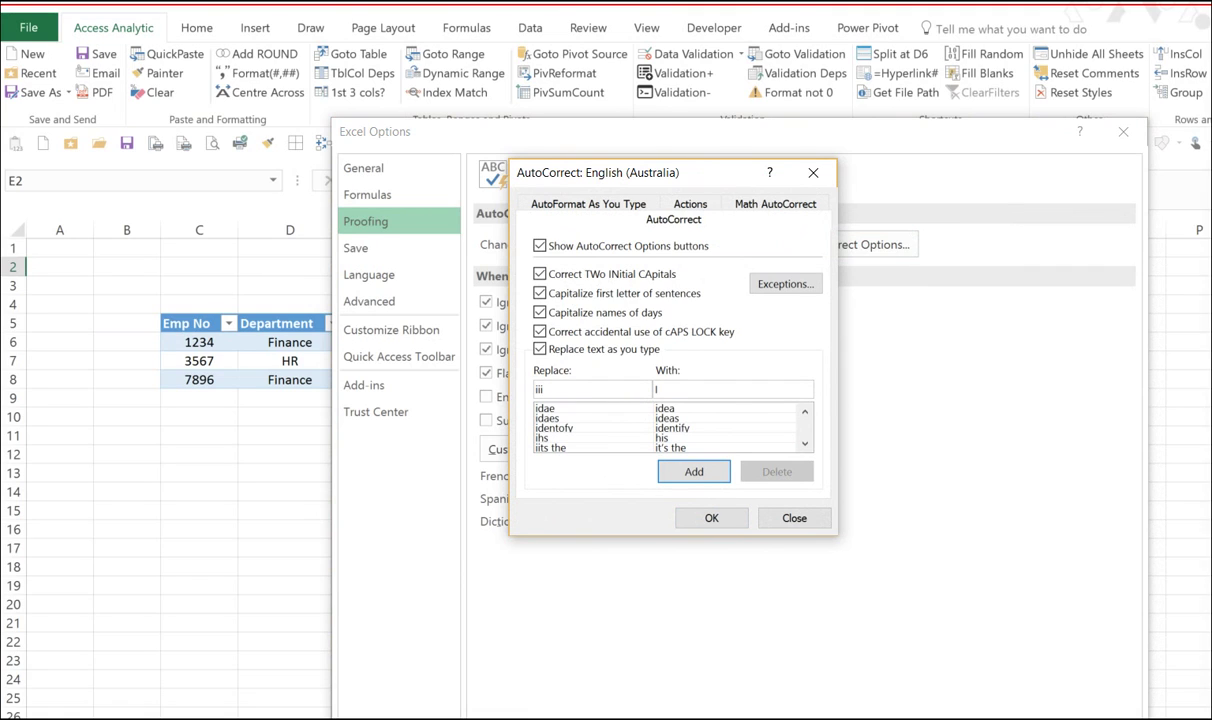
pyautogui.press('Tab')
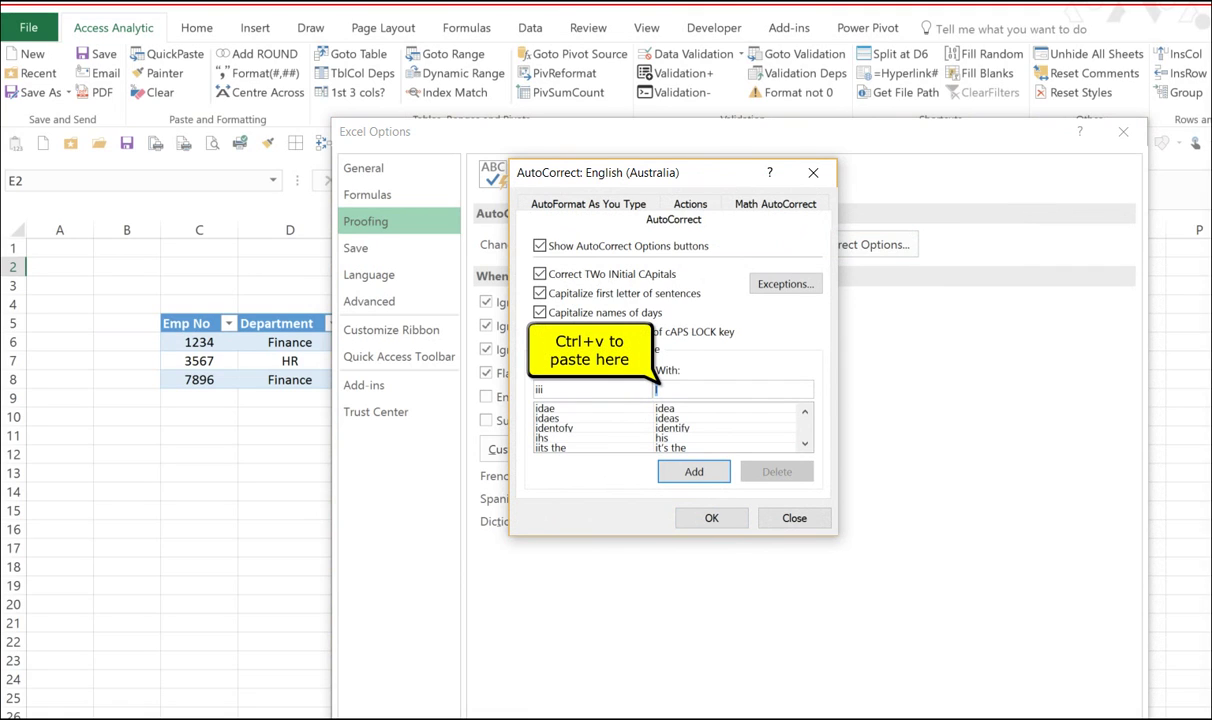
pyautogui.hotkey('ctrl', 'v')
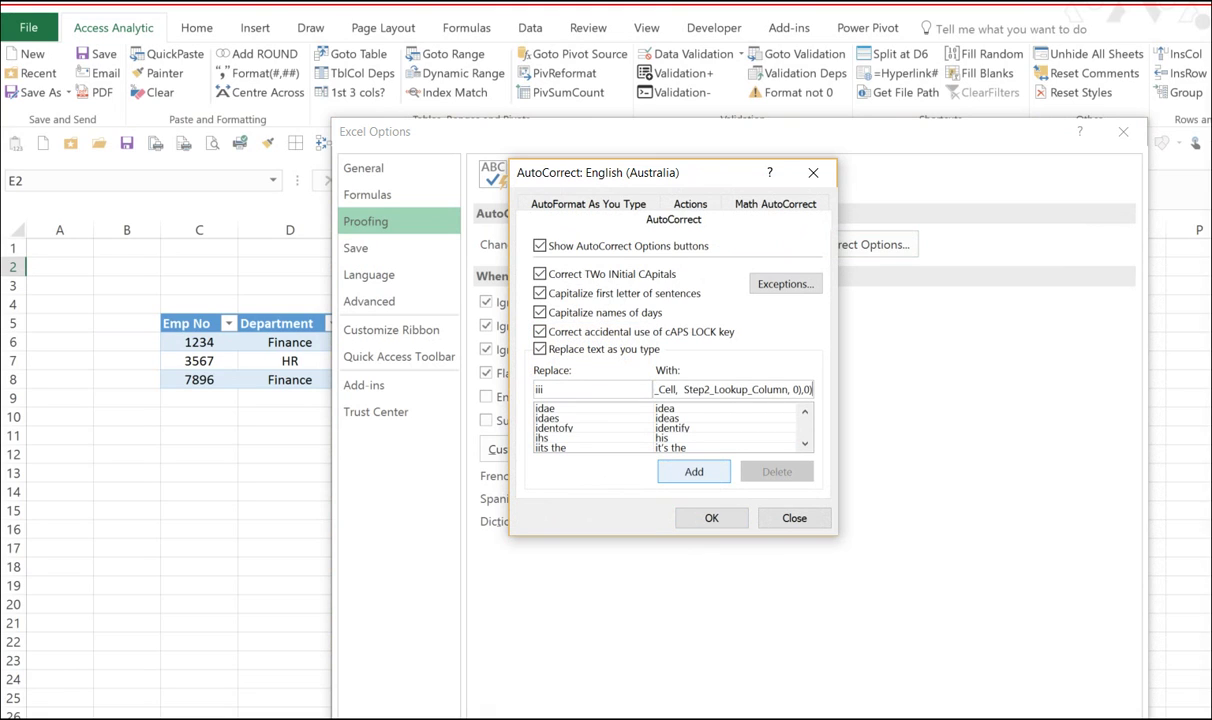
pyautogui.click(694, 471)
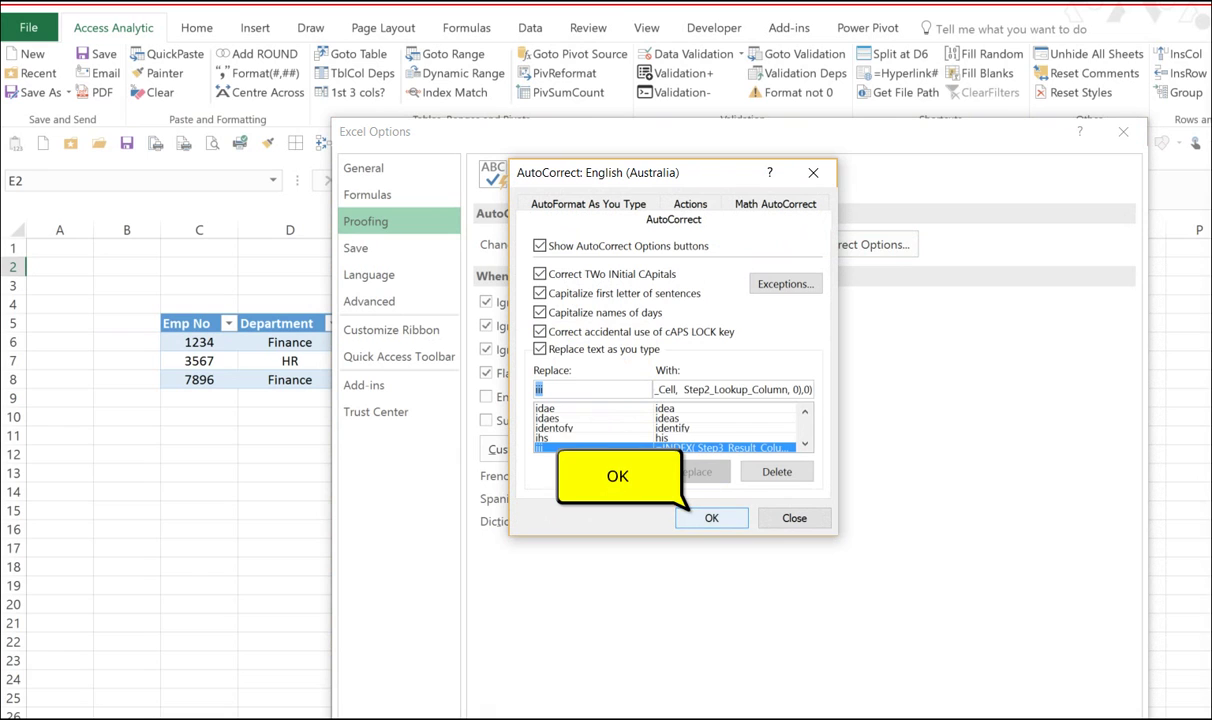
pyautogui.press('Return')
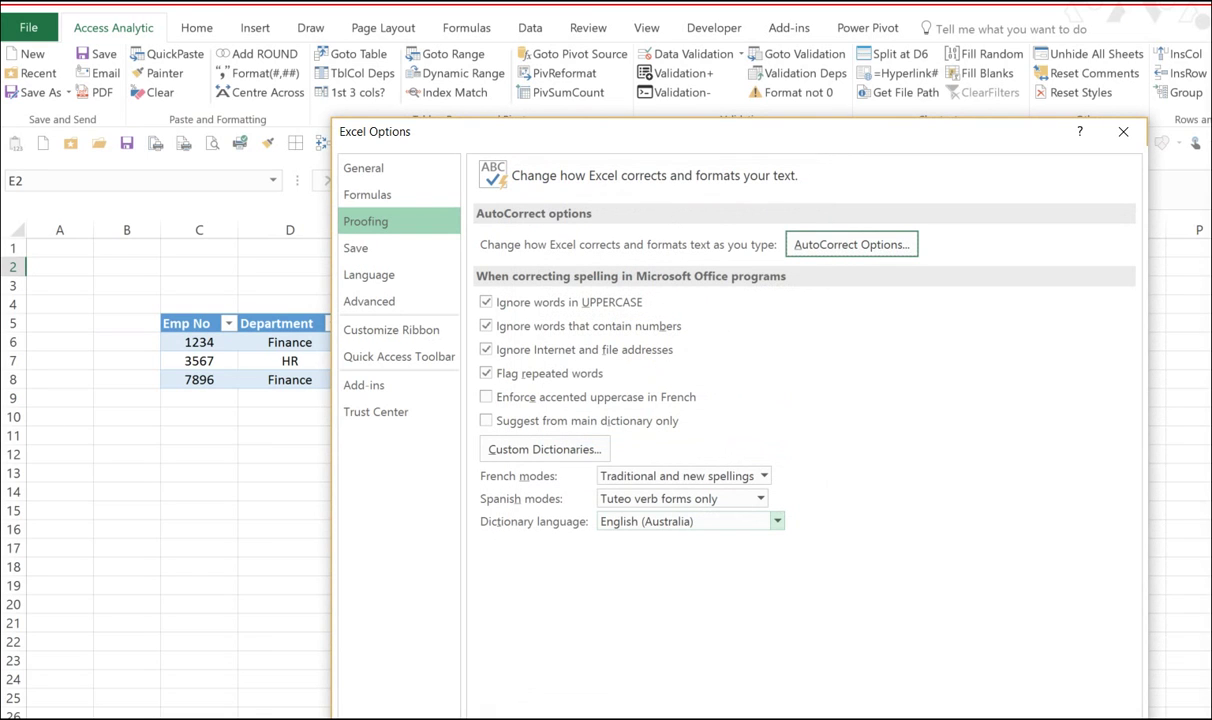
pyautogui.press('Return')
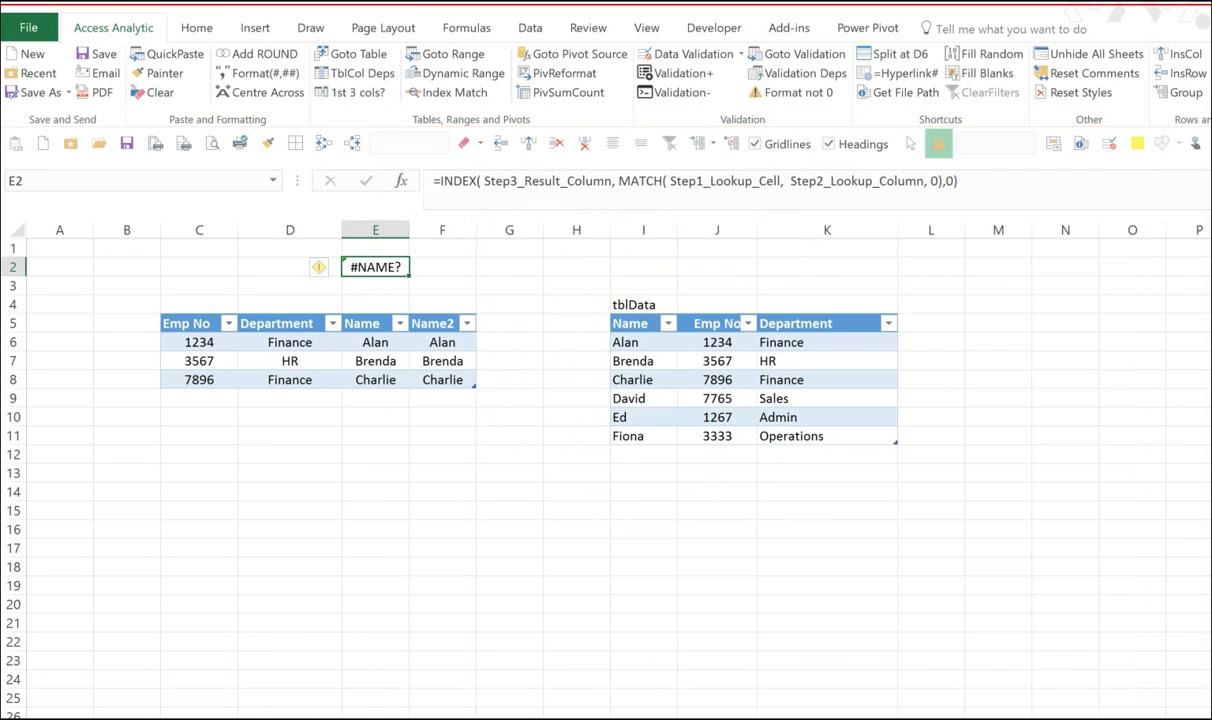